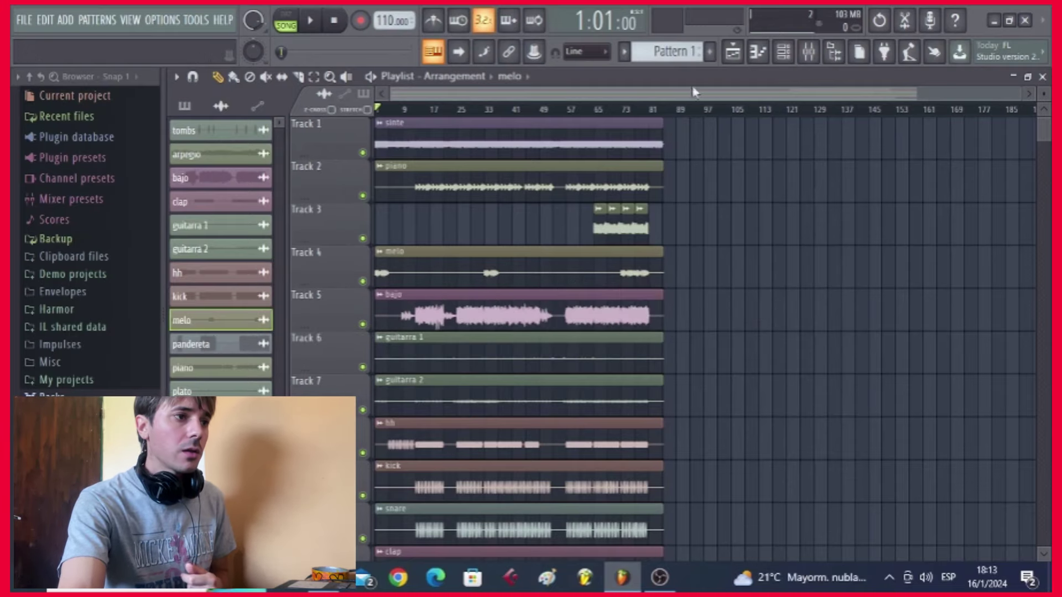
# - Show the channel rack and insert a Sytrus synth channel
pyautogui.click(783, 51)
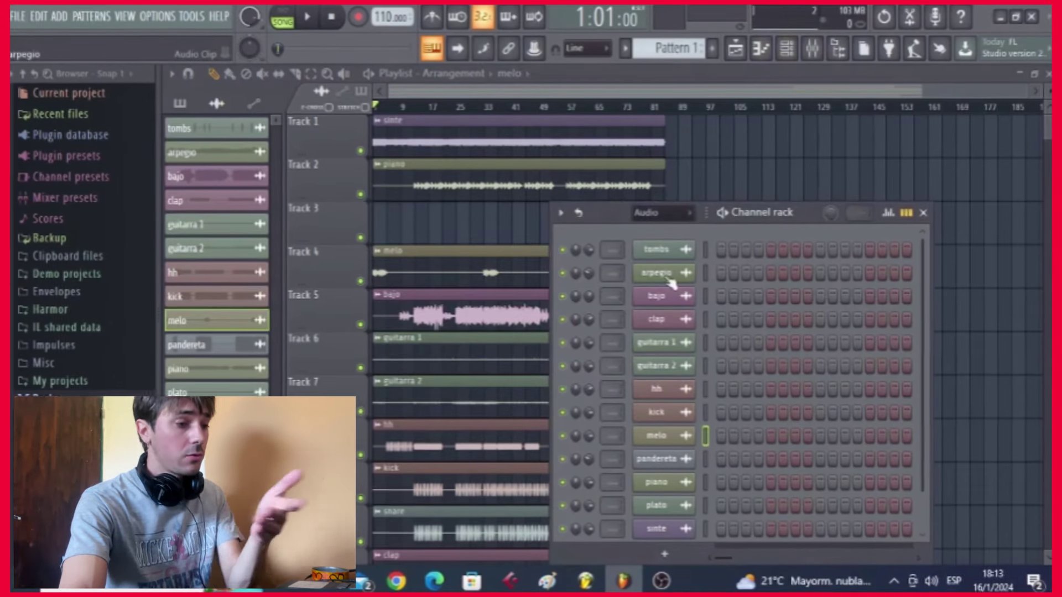
pyautogui.moveTo(616, 209); pyautogui.dragTo(593, 134)
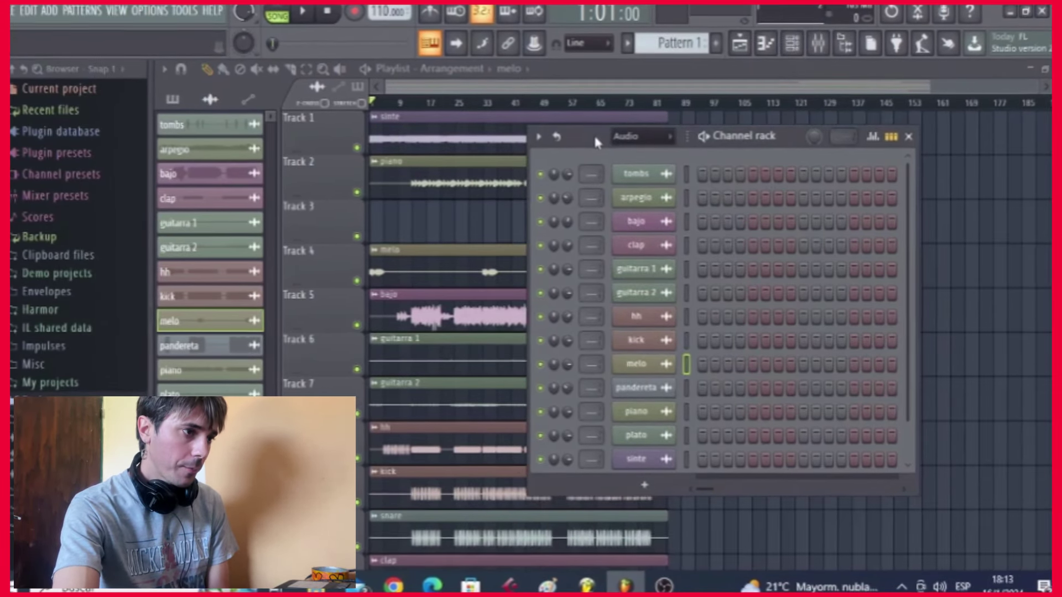
pyautogui.rightClick(645, 237)
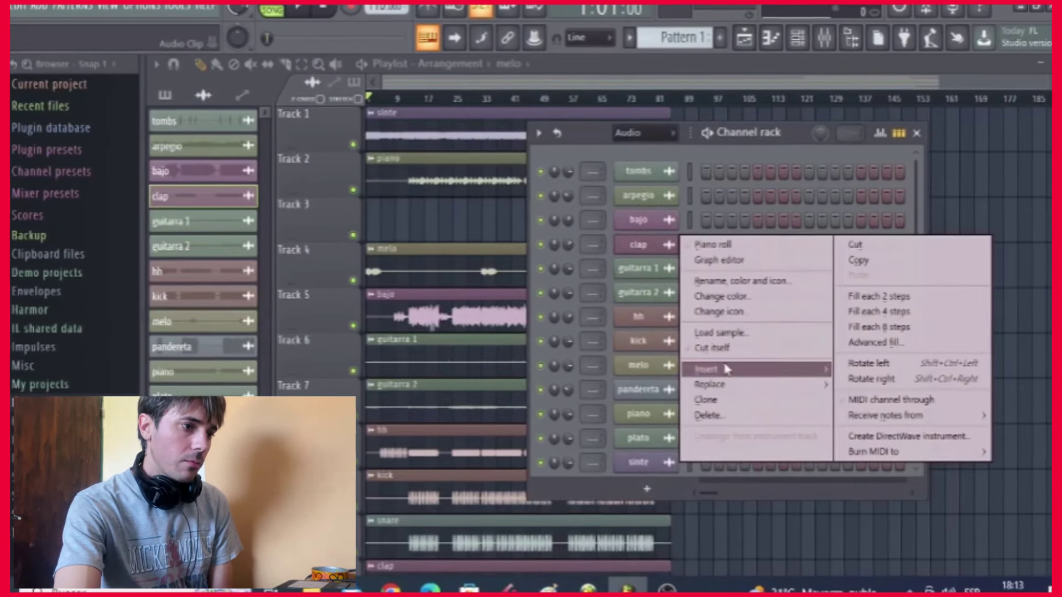
pyautogui.moveTo(724, 370)
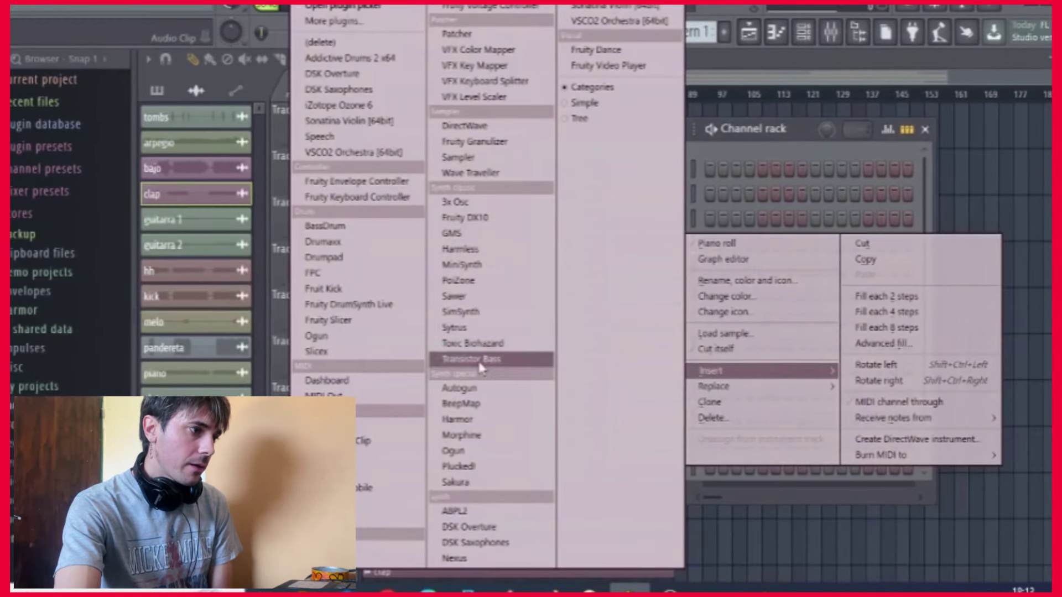
pyautogui.click(472, 331)
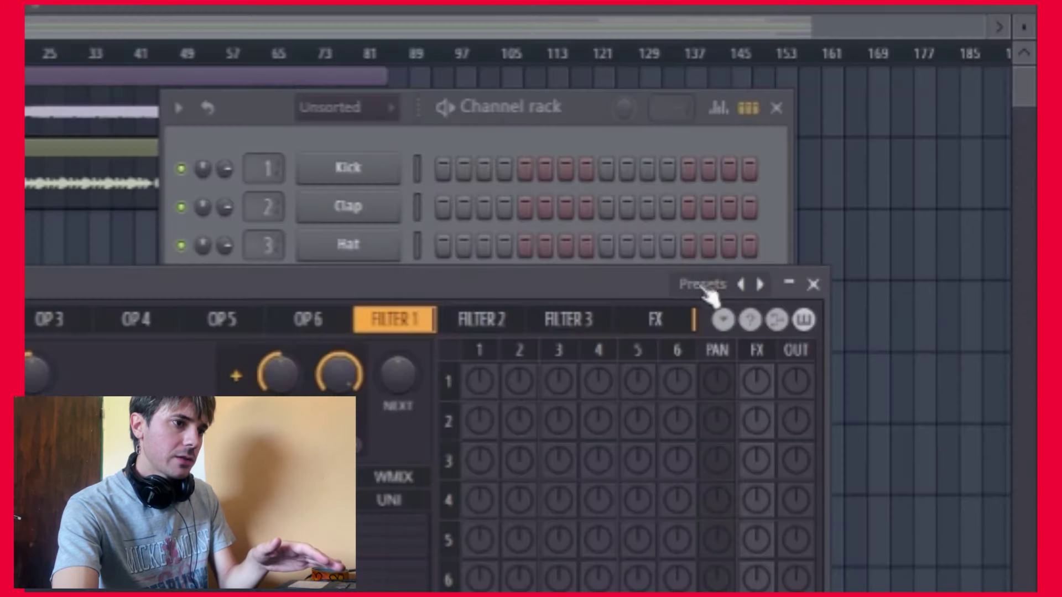
# - Load the Cavebell pad preset from the Bell category into the Sytrus synth
pyautogui.click(849, 248)
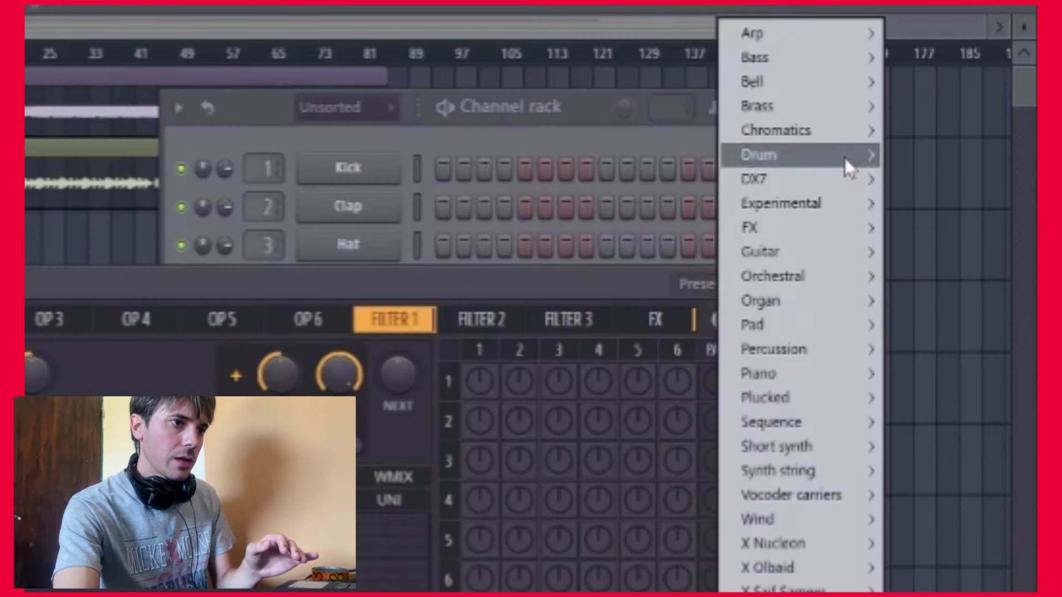
pyautogui.moveTo(802, 78)
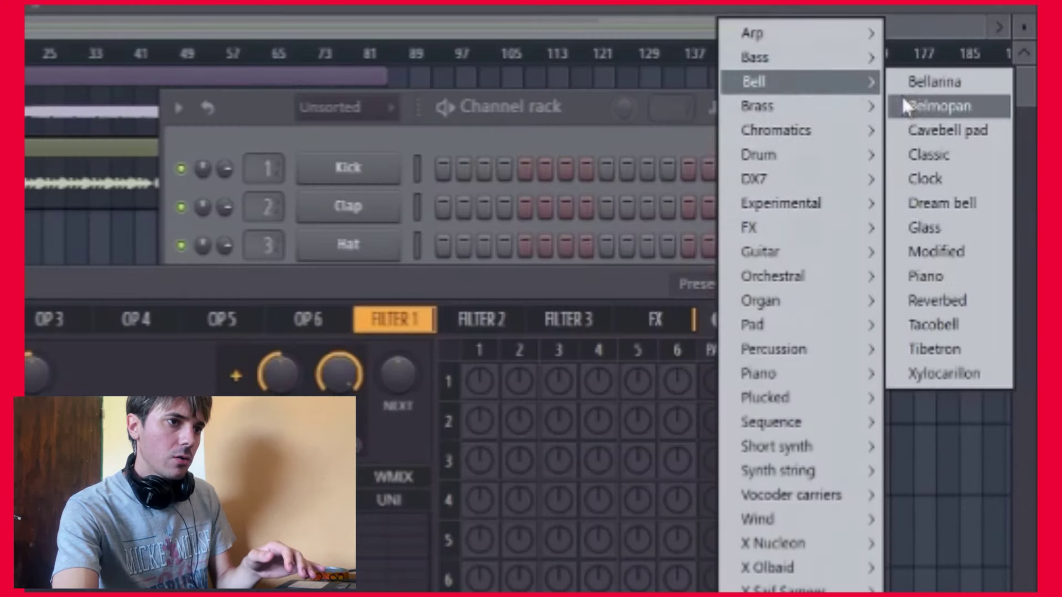
pyautogui.click(947, 130)
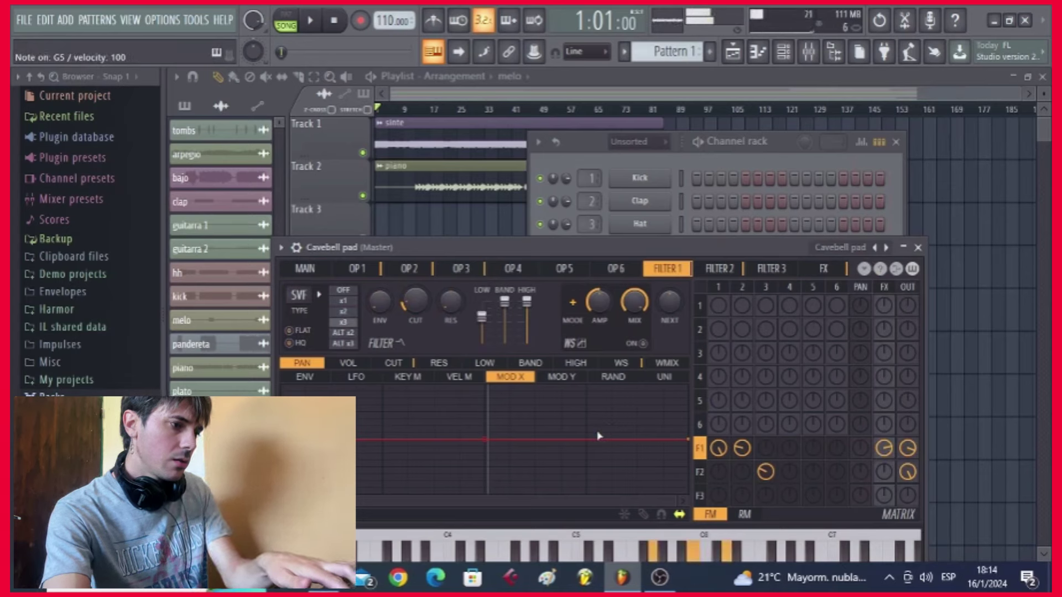
# - Close the Cavebell pad synth, delete its channel from the project and hide the channel rack
pyautogui.click(918, 247)
pyautogui.rightClick(629, 268)
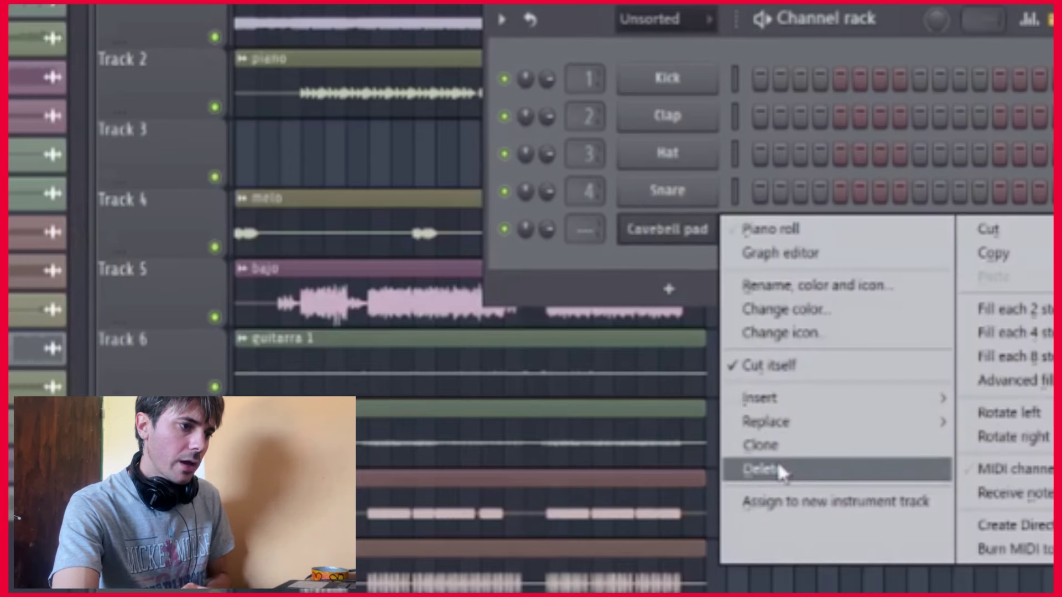
pyautogui.click(778, 468)
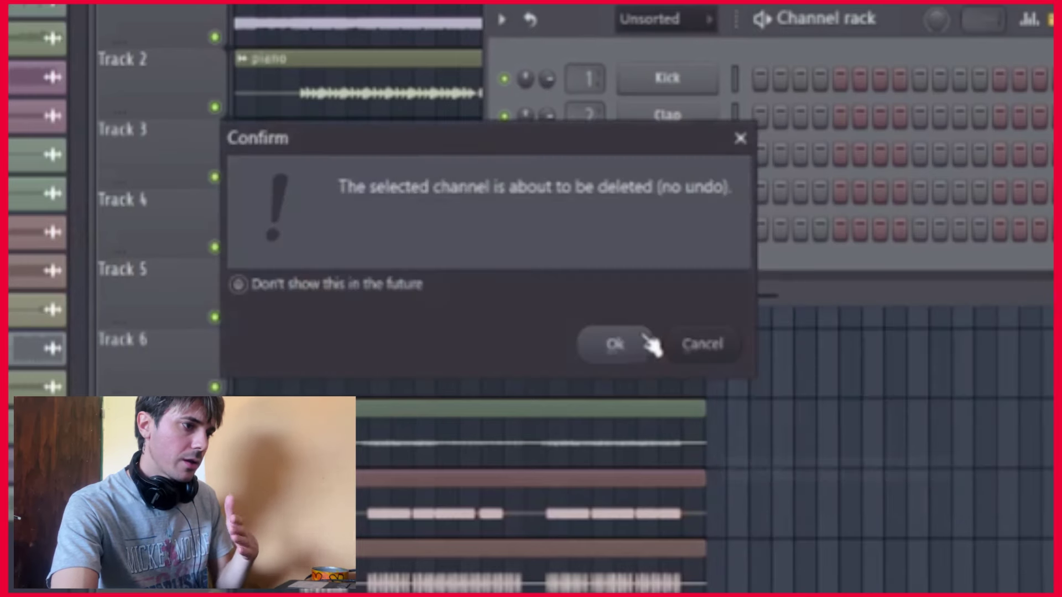
pyautogui.click(641, 338)
pyautogui.press('F6')
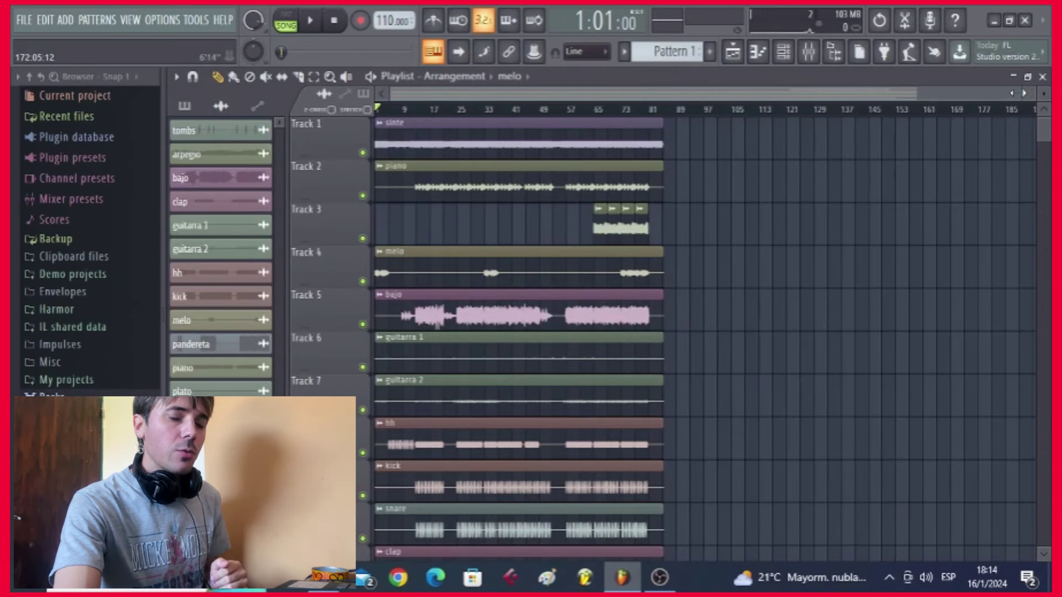
# - Audition the sinte clip on Track 1 from its start in the playlist
pyautogui.scroll(4, 348, 122)
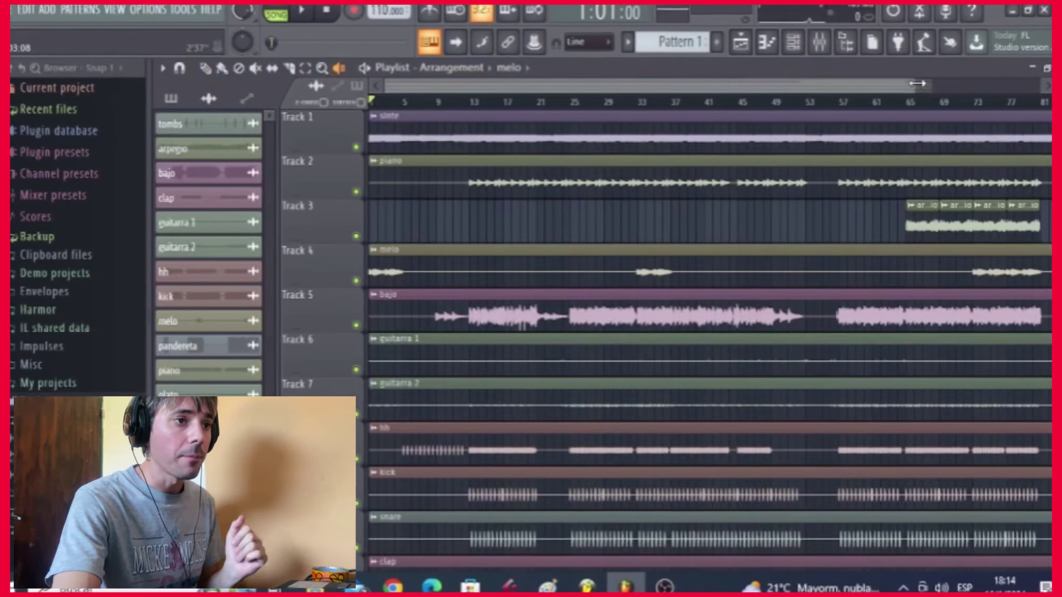
pyautogui.moveTo(916, 89); pyautogui.dragTo(515, 94)
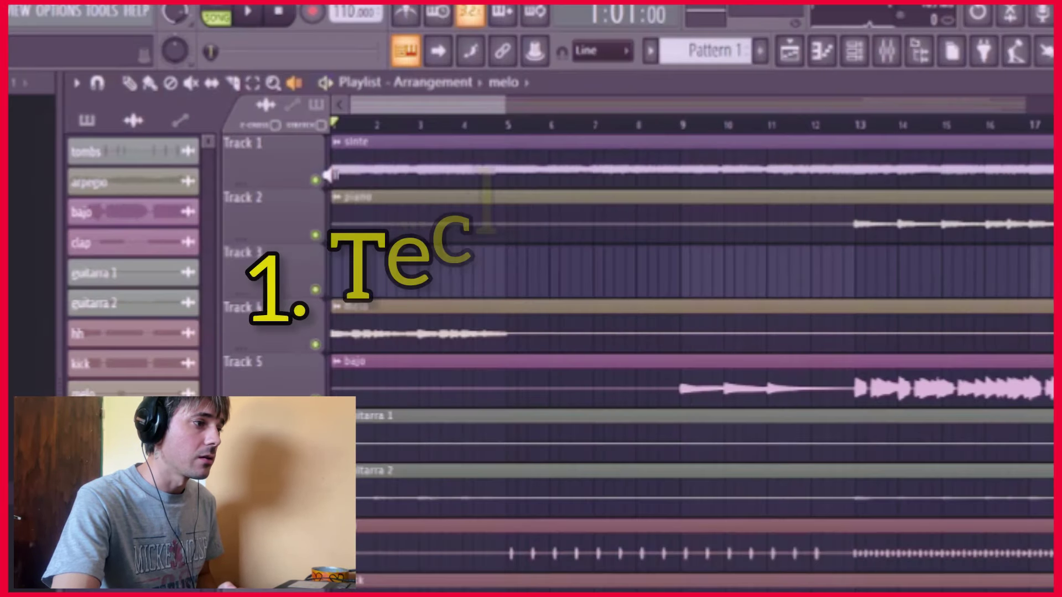
pyautogui.click(372, 148)
pyautogui.press('space')
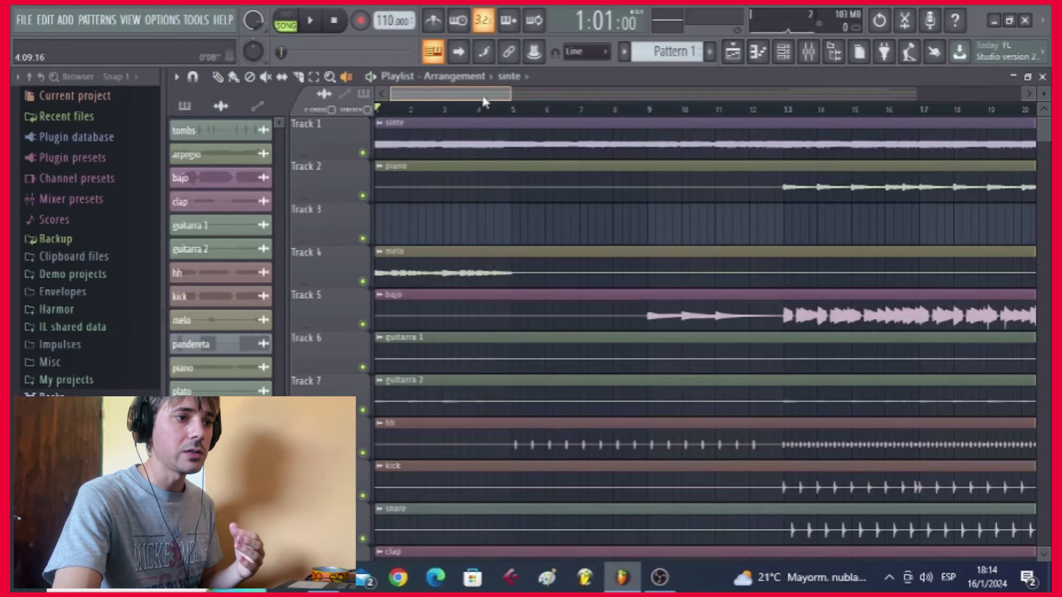
# - Audition the arpegio clip on Track 3 from its start at bar 65
pyautogui.moveTo(483, 99); pyautogui.dragTo(516, 106)
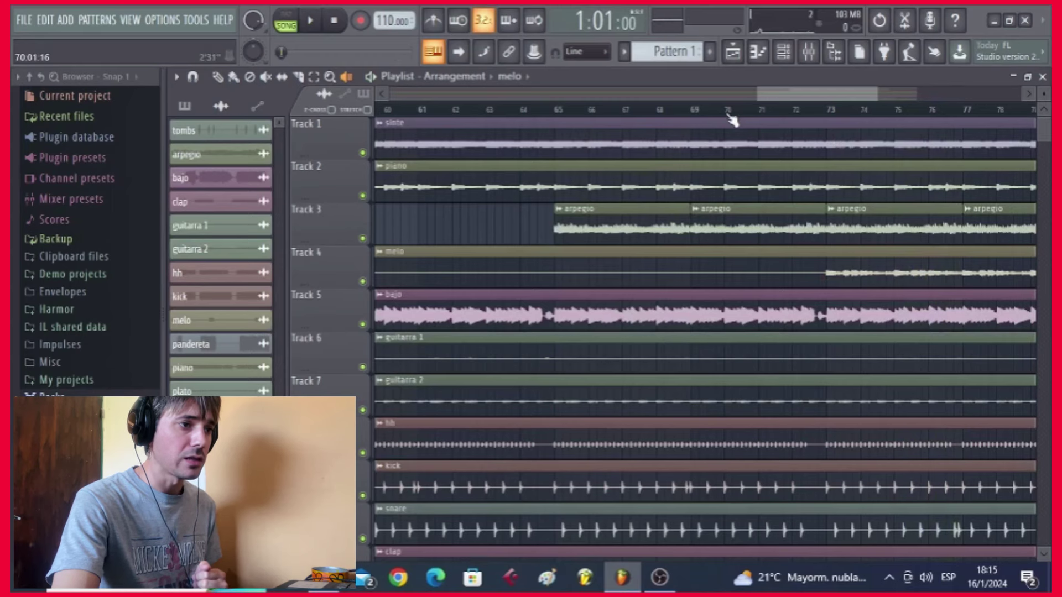
pyautogui.scroll(-3, 729, 113)
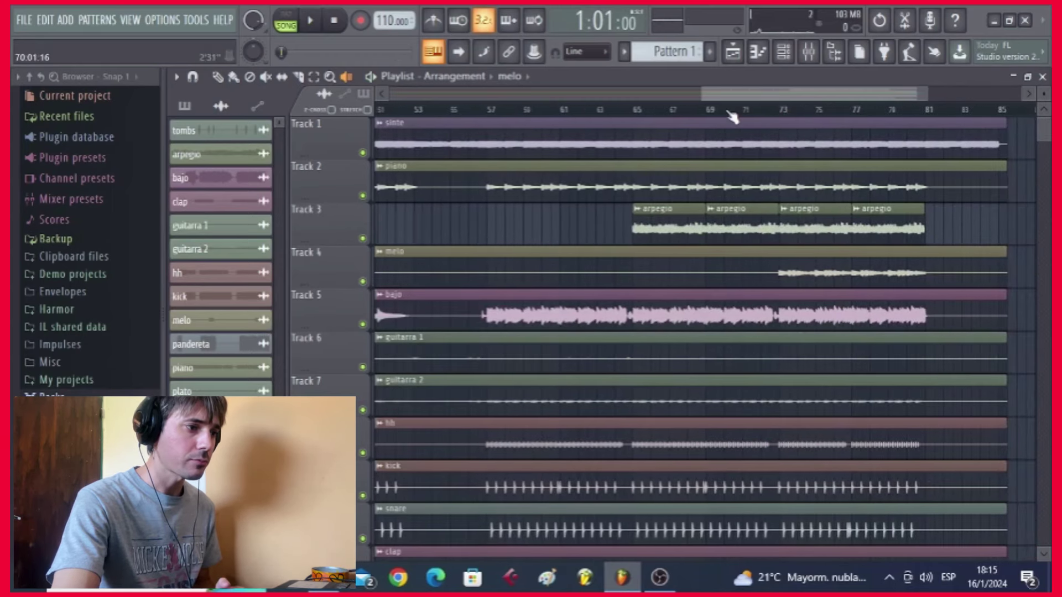
pyautogui.moveTo(729, 97); pyautogui.dragTo(674, 109)
pyautogui.scroll(6, 699, 114)
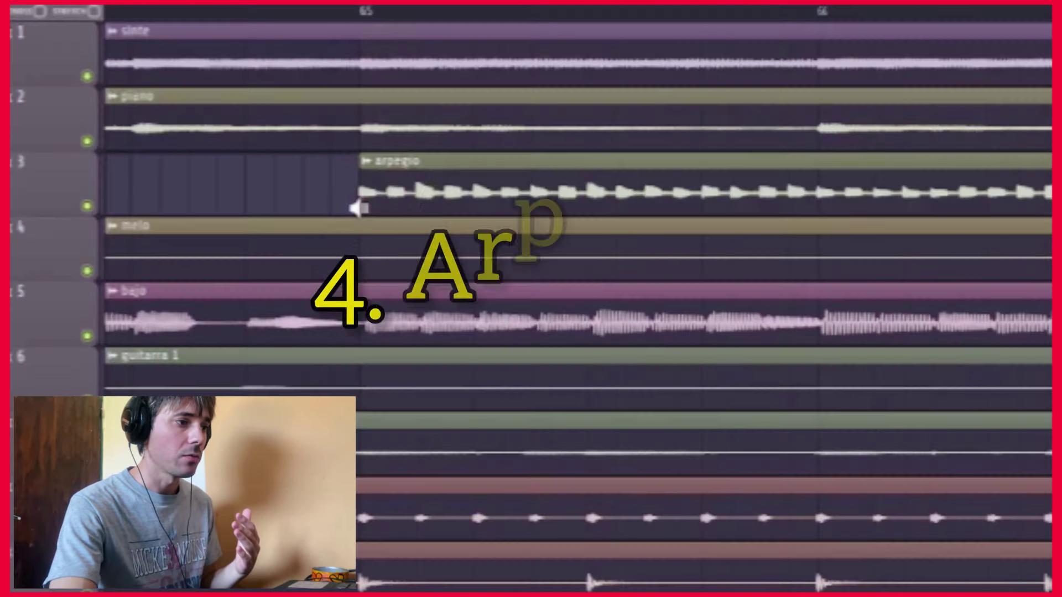
pyautogui.press('space')
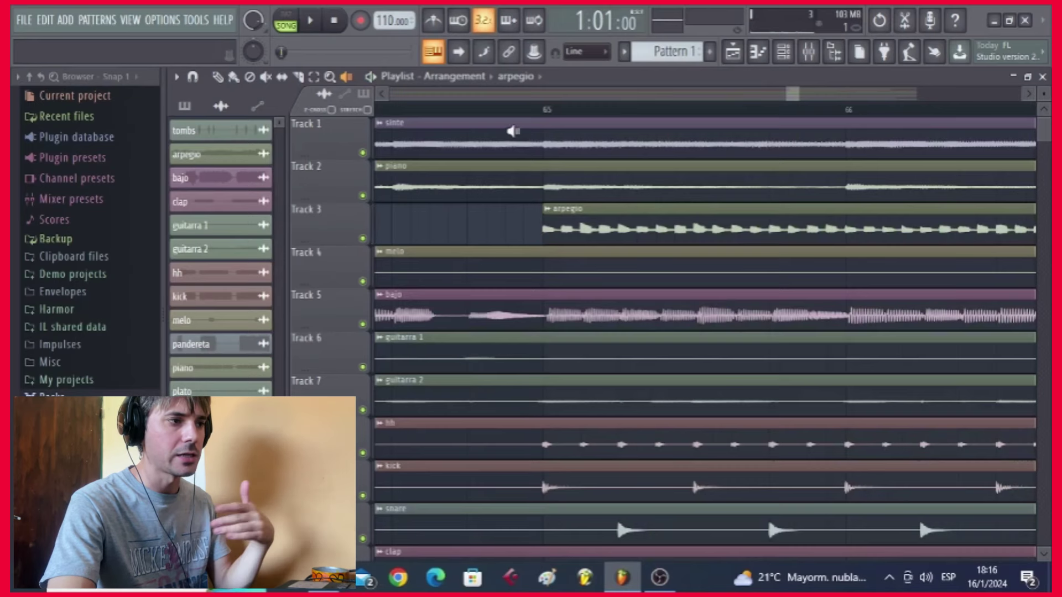
# - Mute the tracks from Track 5 (bajo) downward and play the four keyboard tracks from bar 13
pyautogui.scroll(-10, 539, 118)
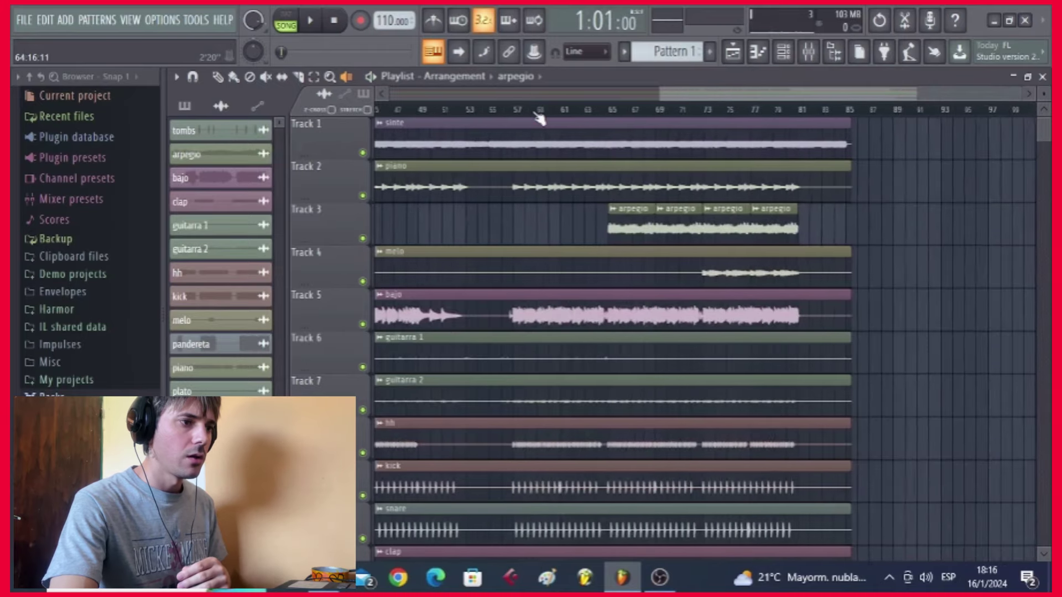
pyautogui.moveTo(363, 324); pyautogui.dragTo(362, 551)
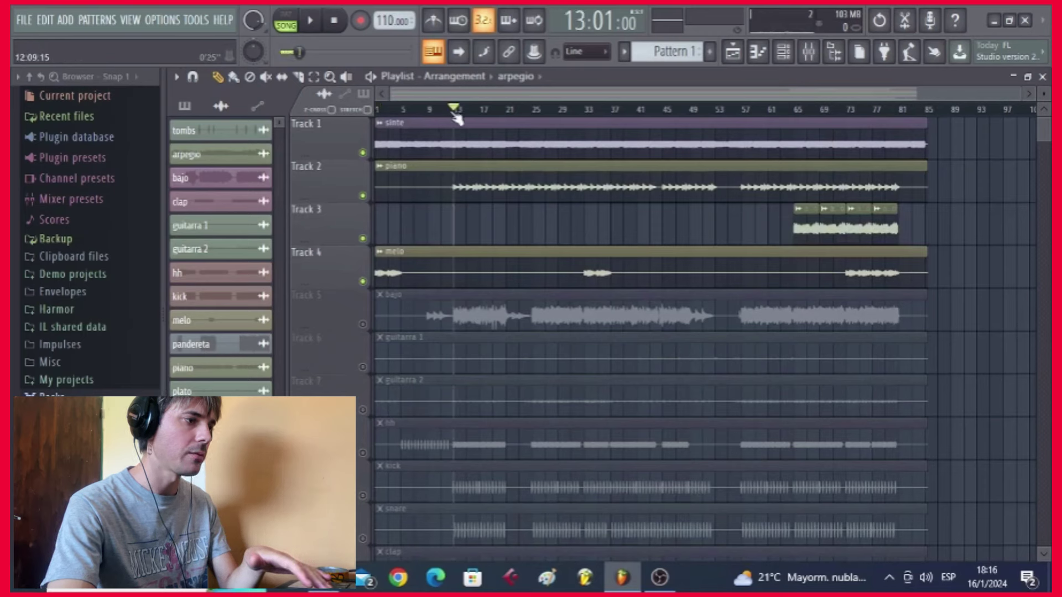
pyautogui.press('space')
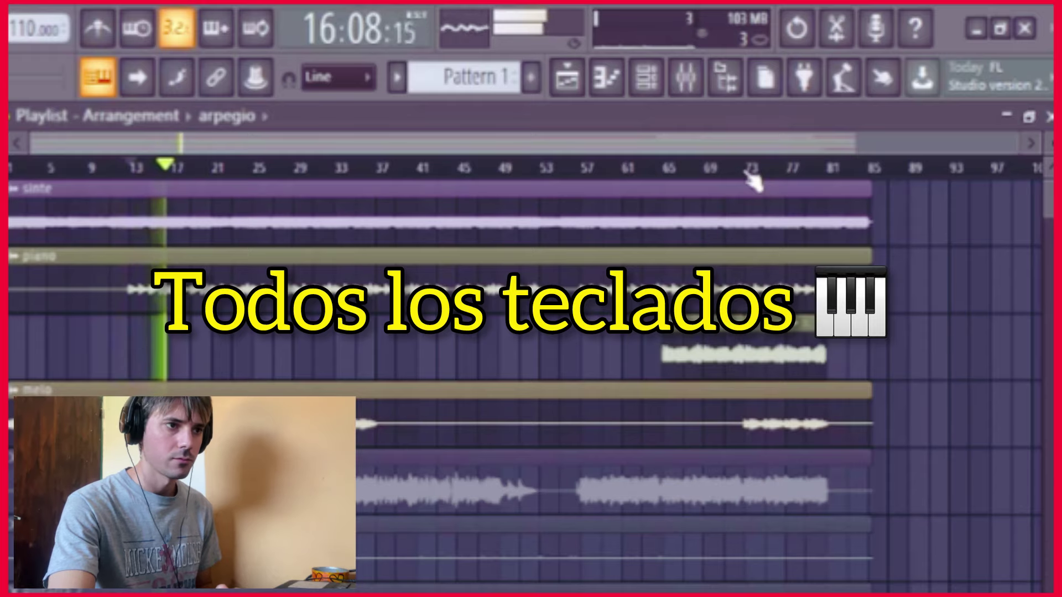
# - Play the keyboard tracks from bar 73, where the melo part joins the arpegio clips
pyautogui.scroll(5, 753, 177)
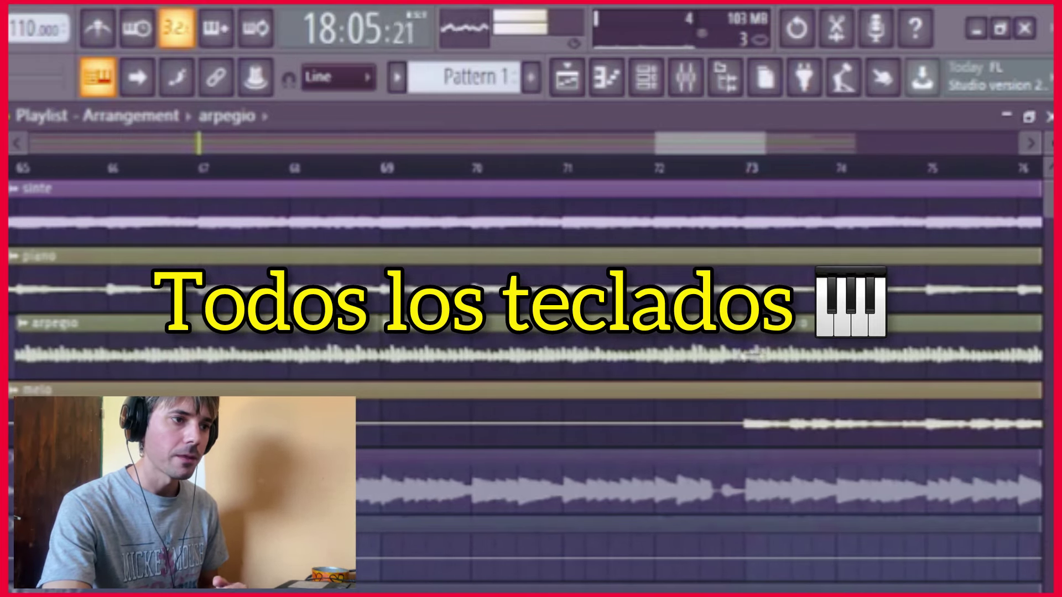
pyautogui.click(750, 170)
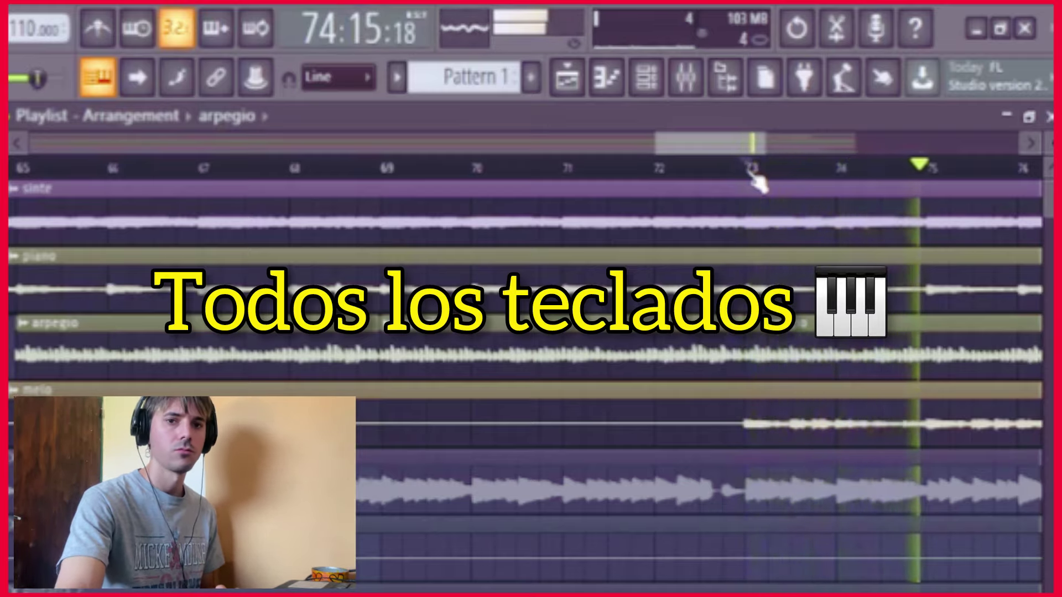
pyautogui.scroll(-2, 782, 174)
pyautogui.scroll(-3, 782, 174)
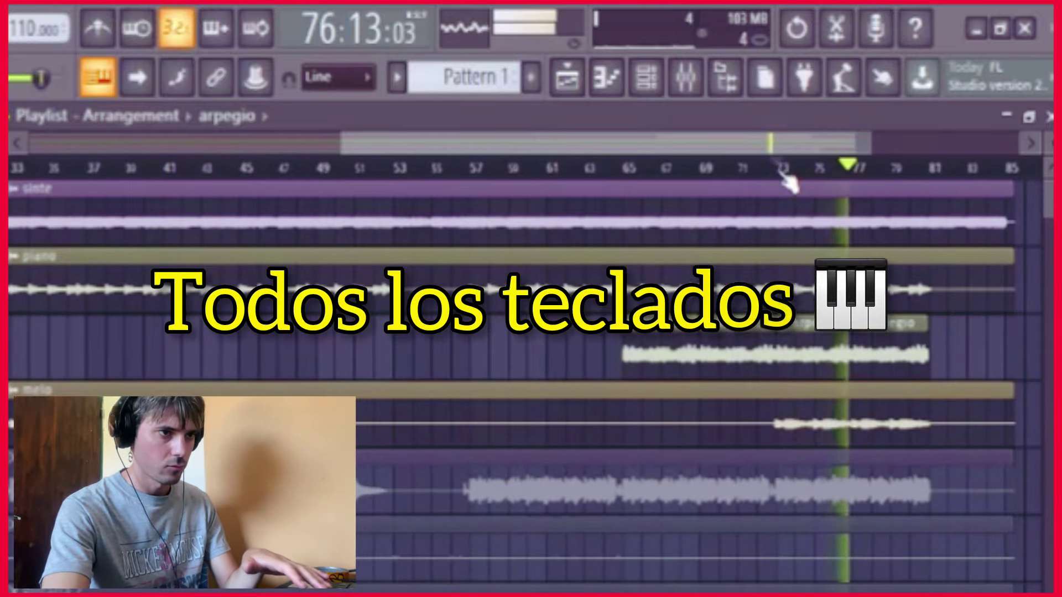
pyautogui.click(782, 171)
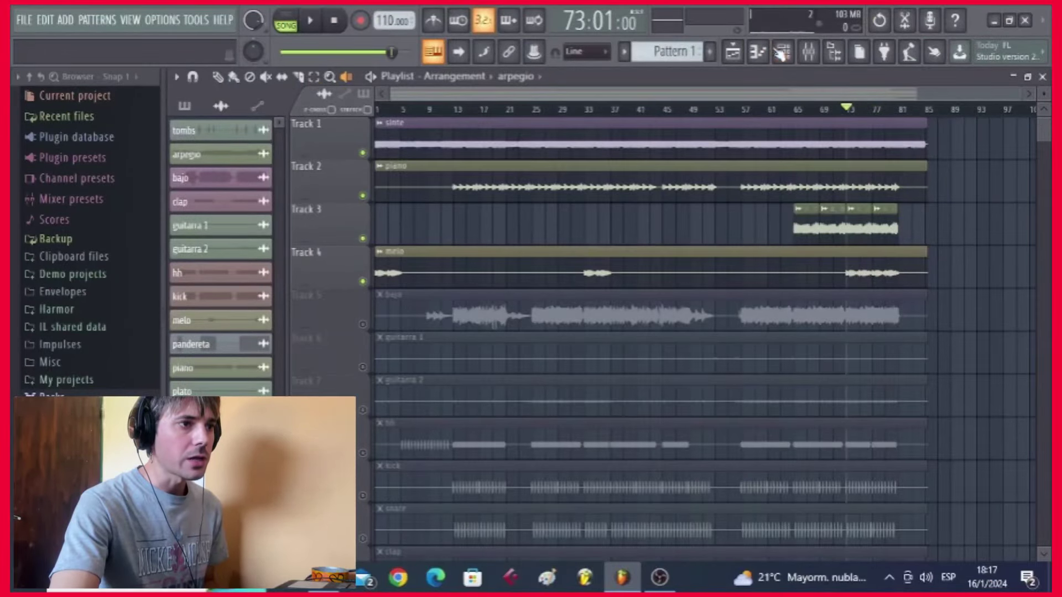
# - Insert an ABPL2 bass channel below Kick in the channel rack and move its window so the whole keyboard is visible
pyautogui.click(782, 52)
pyautogui.rightClick(636, 200)
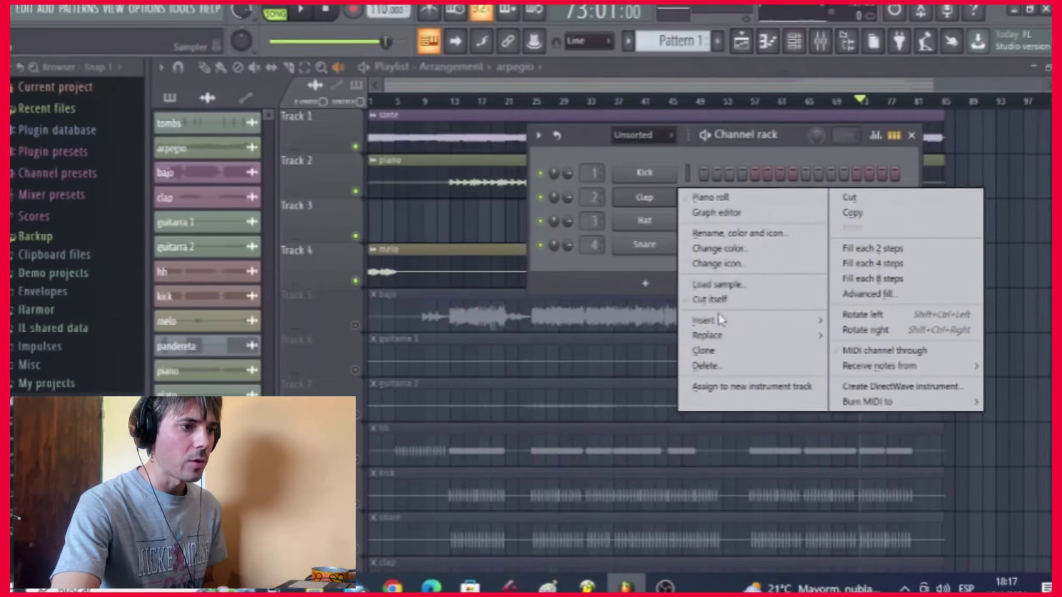
pyautogui.moveTo(705, 320)
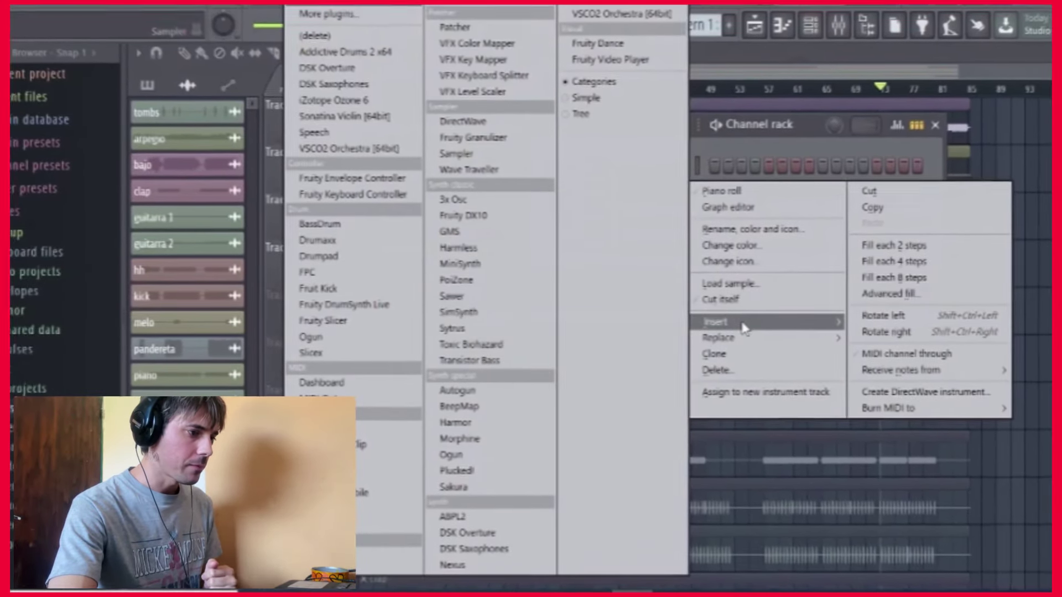
pyautogui.click(476, 516)
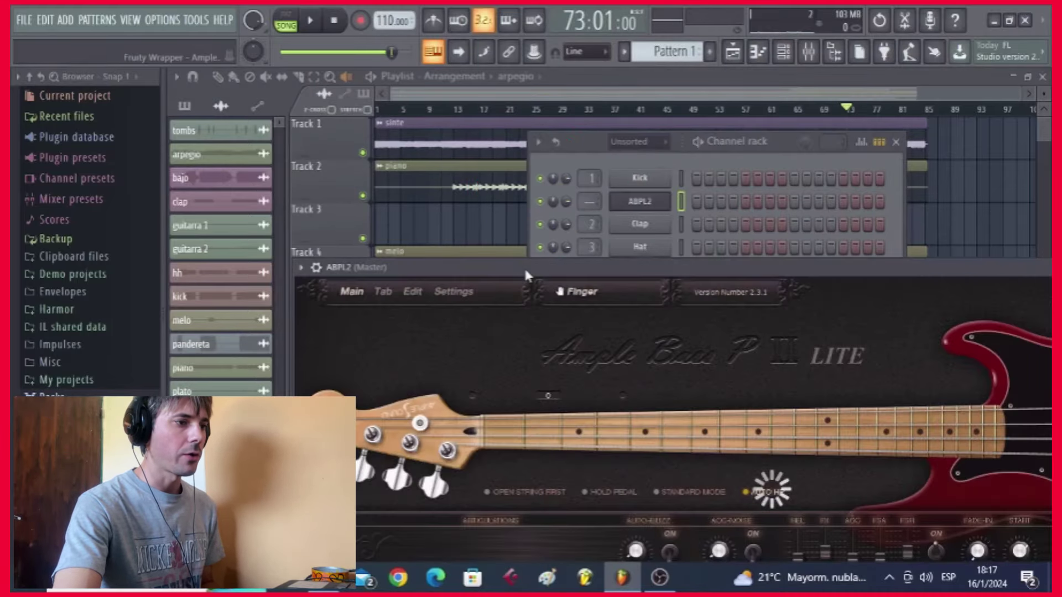
pyautogui.moveTo(523, 267); pyautogui.dragTo(325, 93)
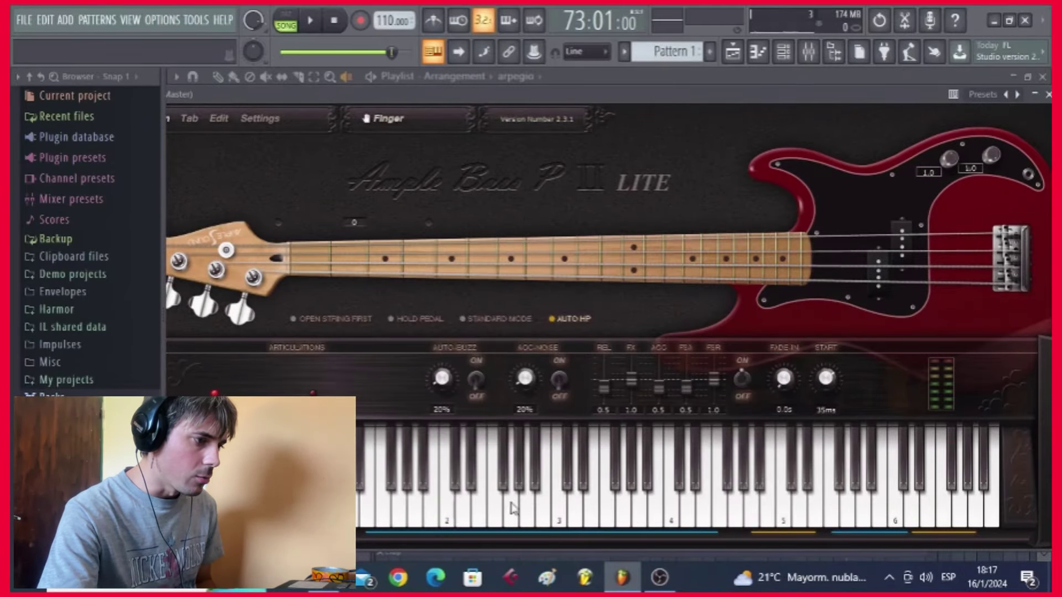
# - Try out the Ample Bass P Lite sound with several low notes around octave 2, and close the plugin window
pyautogui.click(483, 521)
pyautogui.click(476, 521)
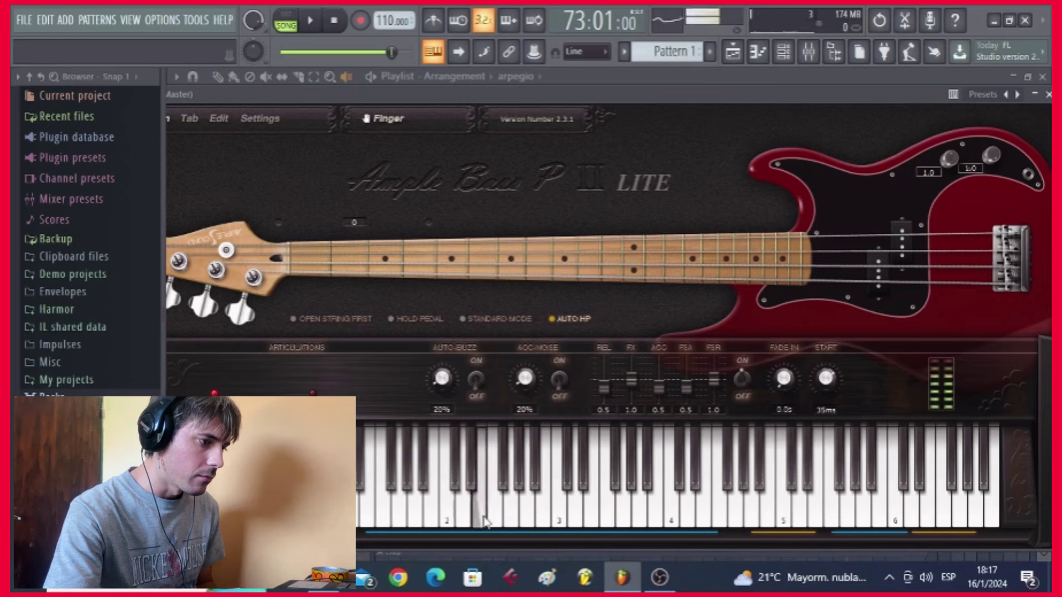
pyautogui.click(469, 523)
pyautogui.click(468, 522)
pyautogui.click(455, 522)
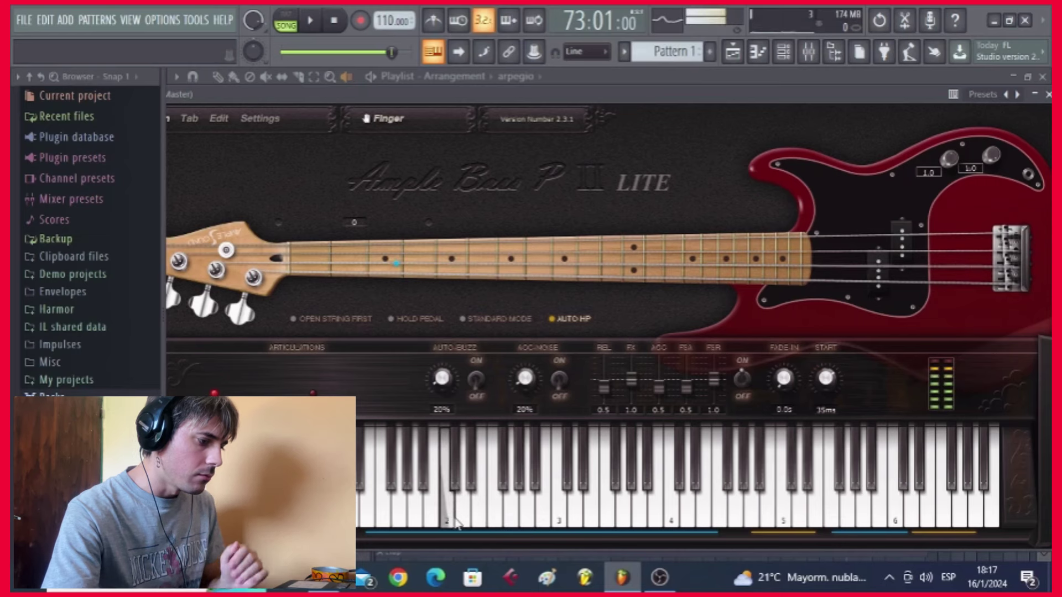
pyautogui.click(454, 522)
pyautogui.press('x')
pyautogui.press('z')
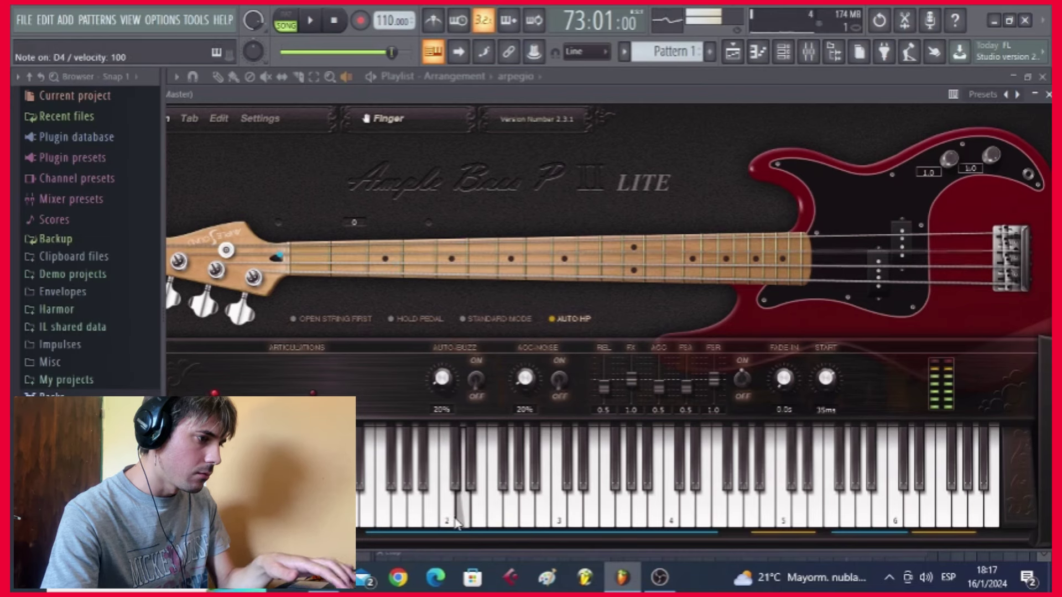
pyautogui.press('c')
pyautogui.press('x')
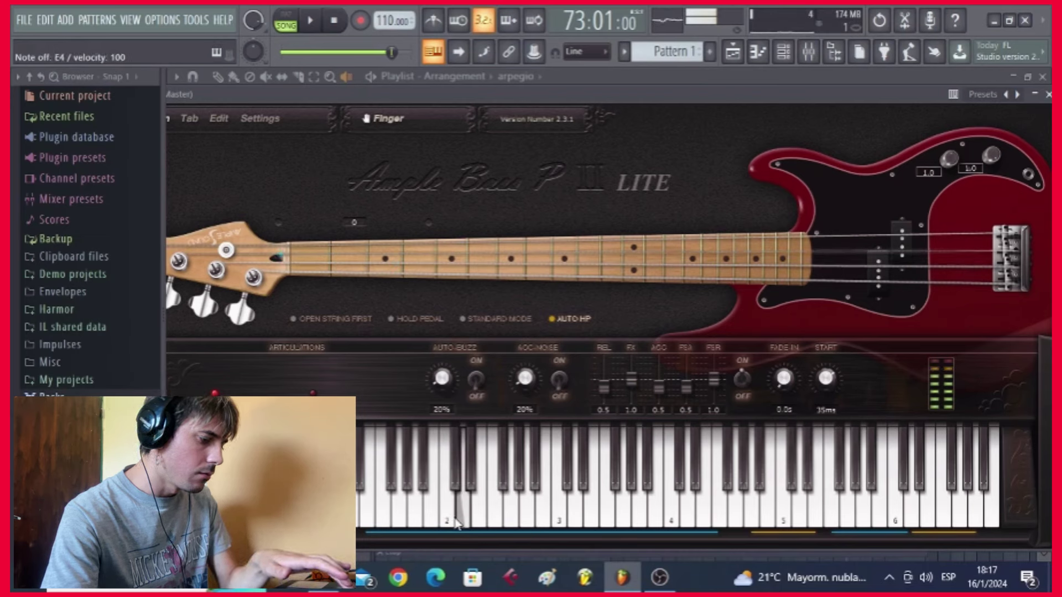
pyautogui.press('z')
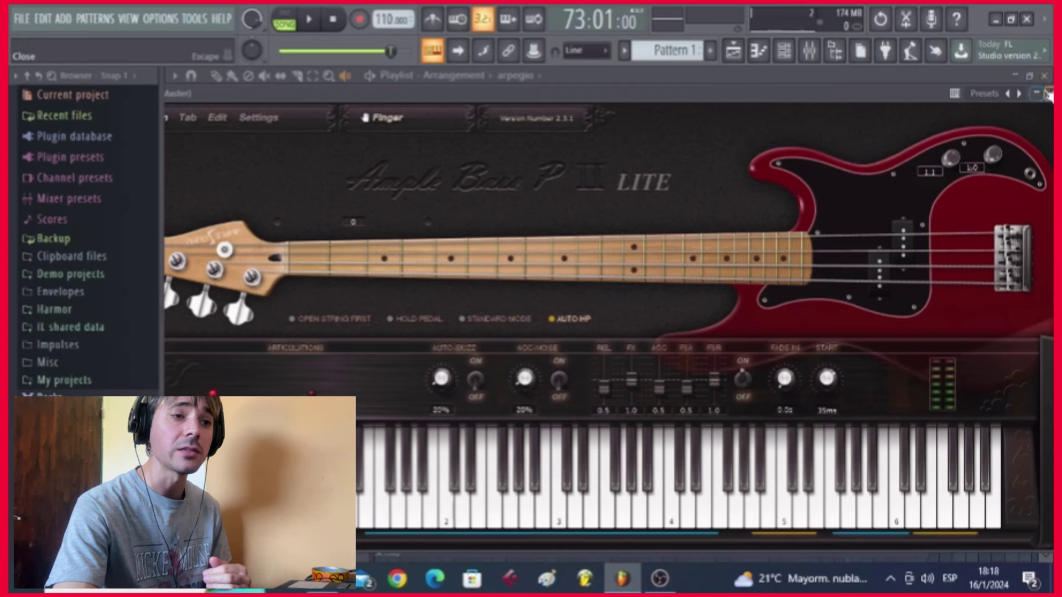
pyautogui.click(1048, 93)
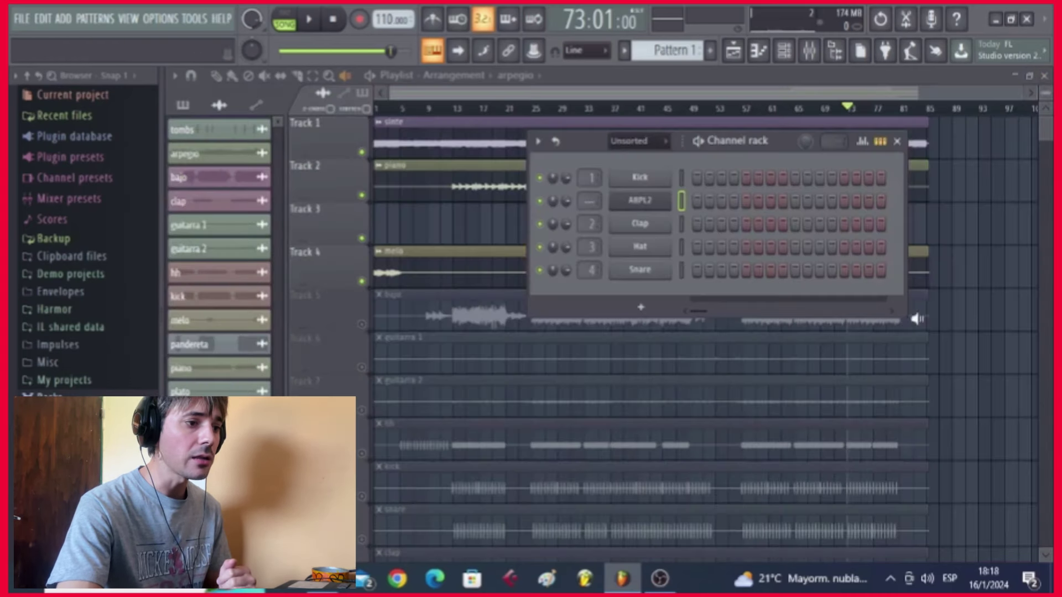
# - Delete the ABPL2 channel from the channel rack and bring the playlist back into full view
pyautogui.rightClick(645, 211)
pyautogui.click(712, 349)
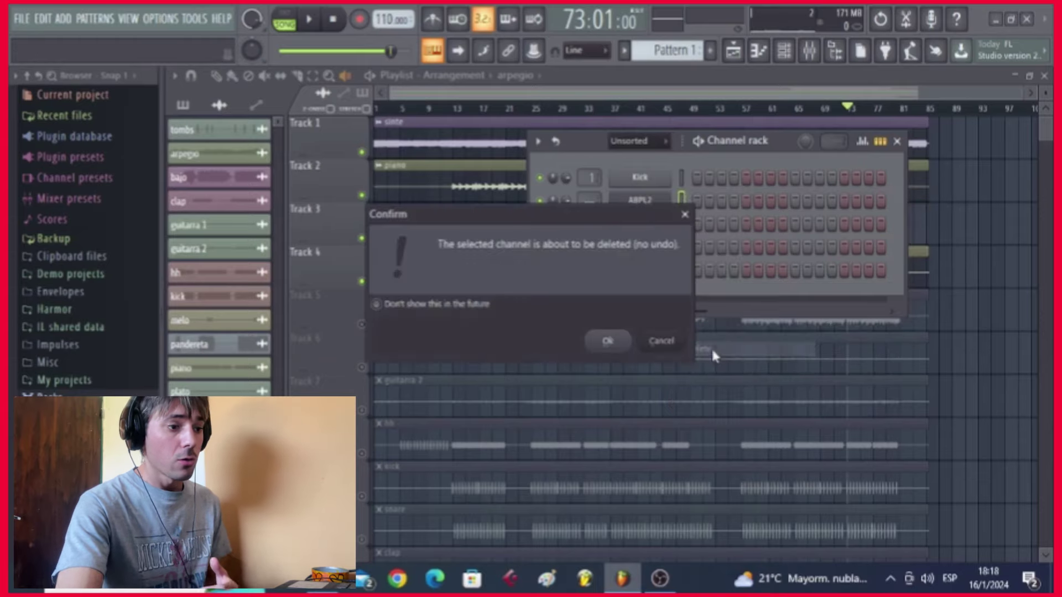
pyautogui.click(608, 343)
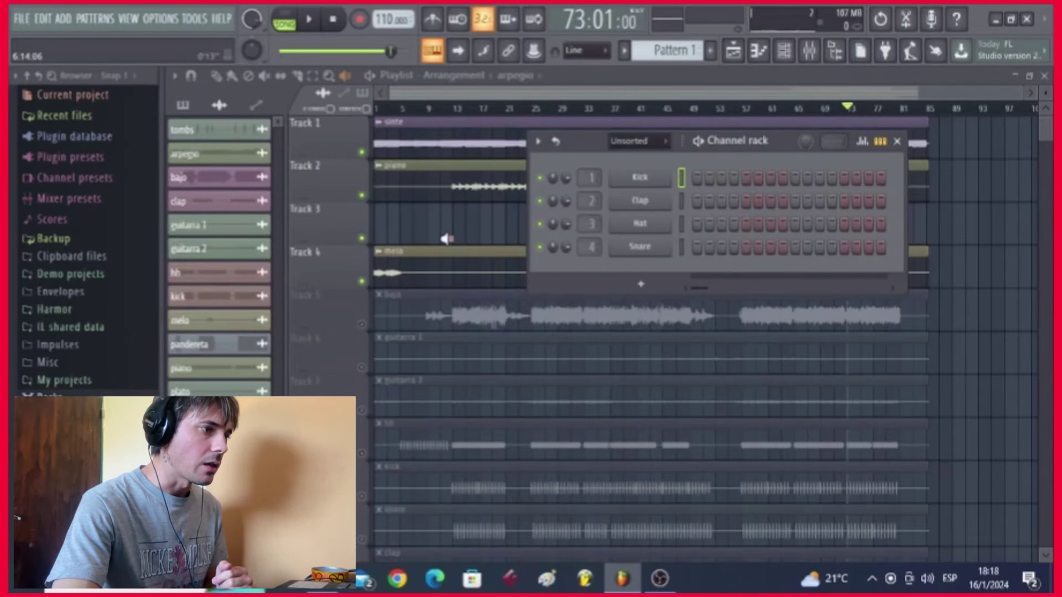
pyautogui.click(447, 239)
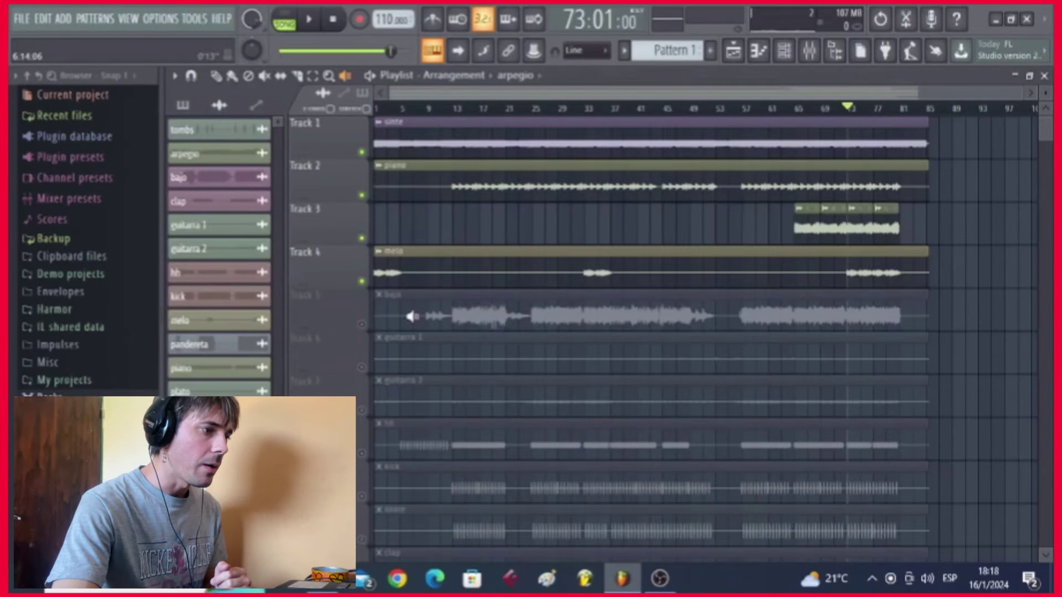
# - Unmute Track 5 (bajo) and the percussion tracks hh, kick, snare, clap, pandereta, tombs and plato
pyautogui.click(362, 324)
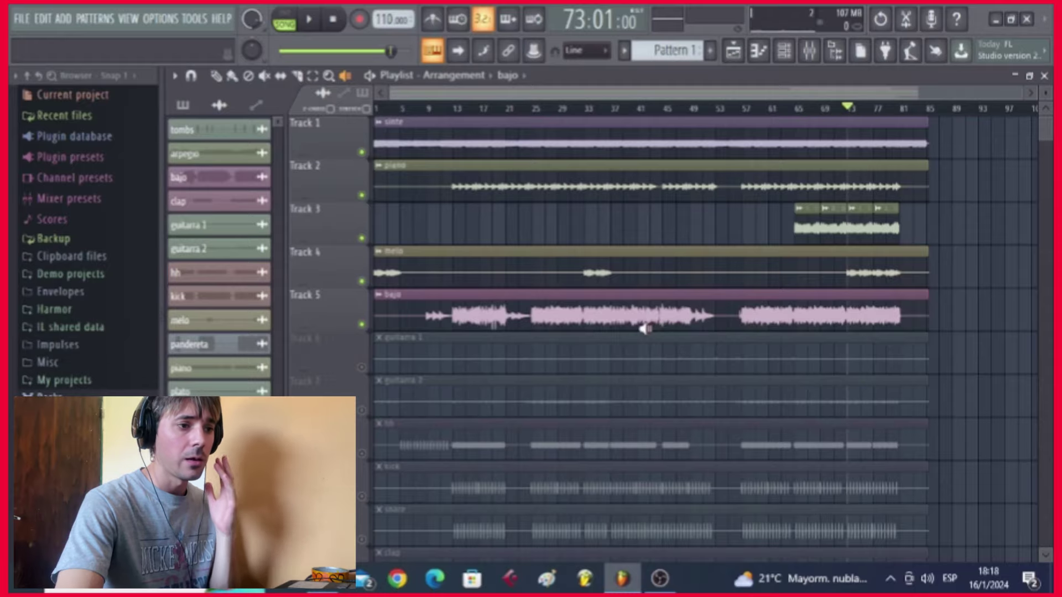
pyautogui.scroll(-5, 421, 308)
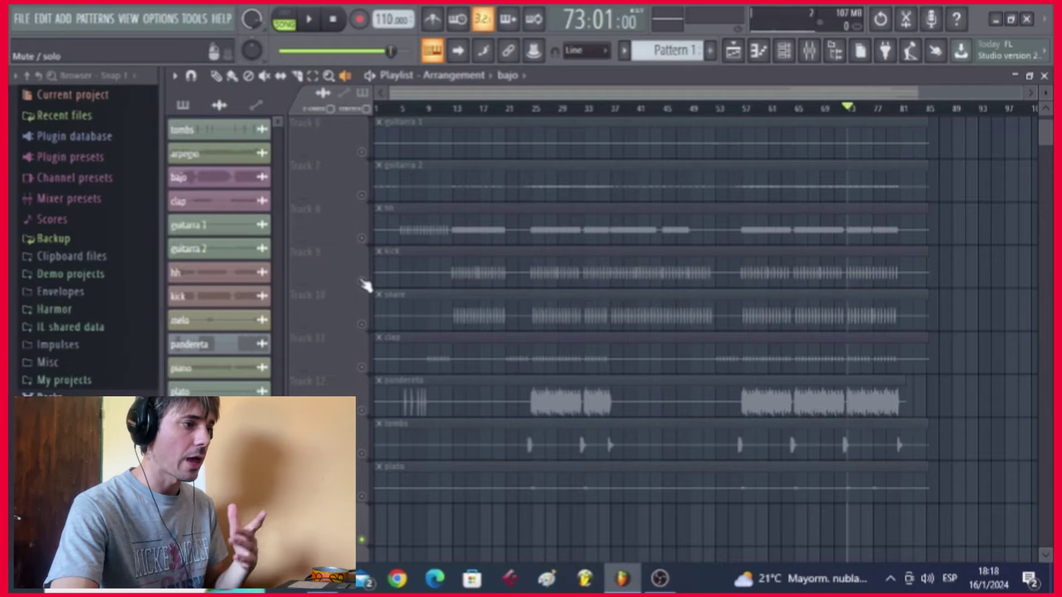
pyautogui.click(363, 281)
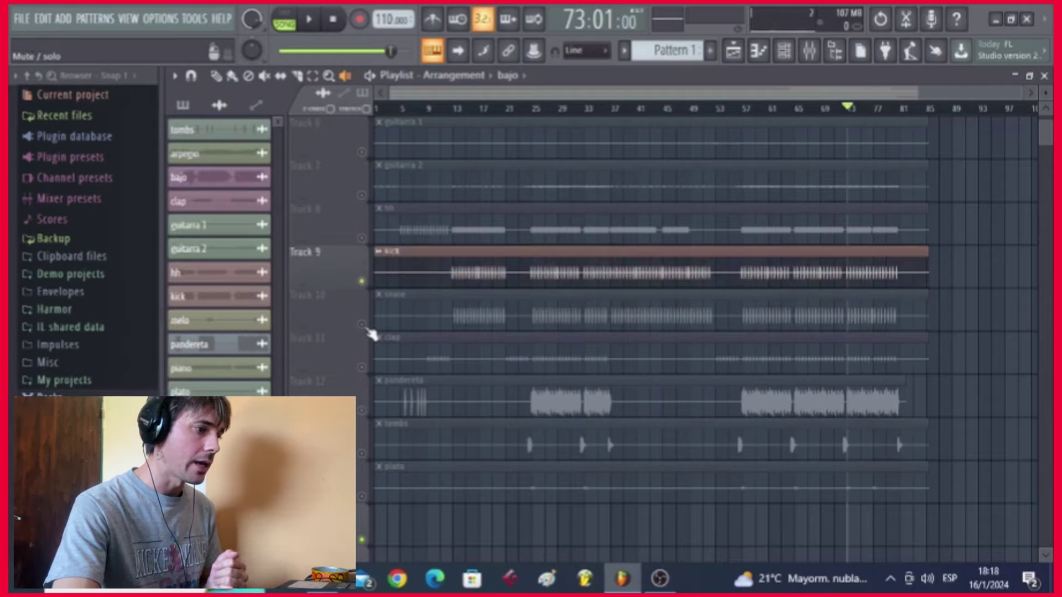
pyautogui.click(362, 325)
pyautogui.click(363, 368)
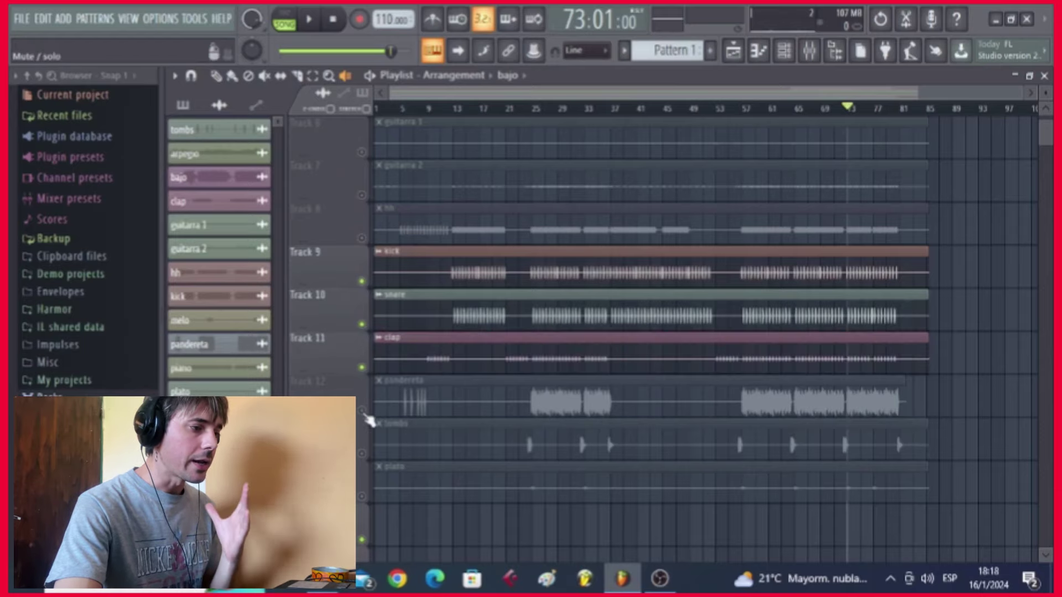
pyautogui.click(363, 411)
pyautogui.click(362, 454)
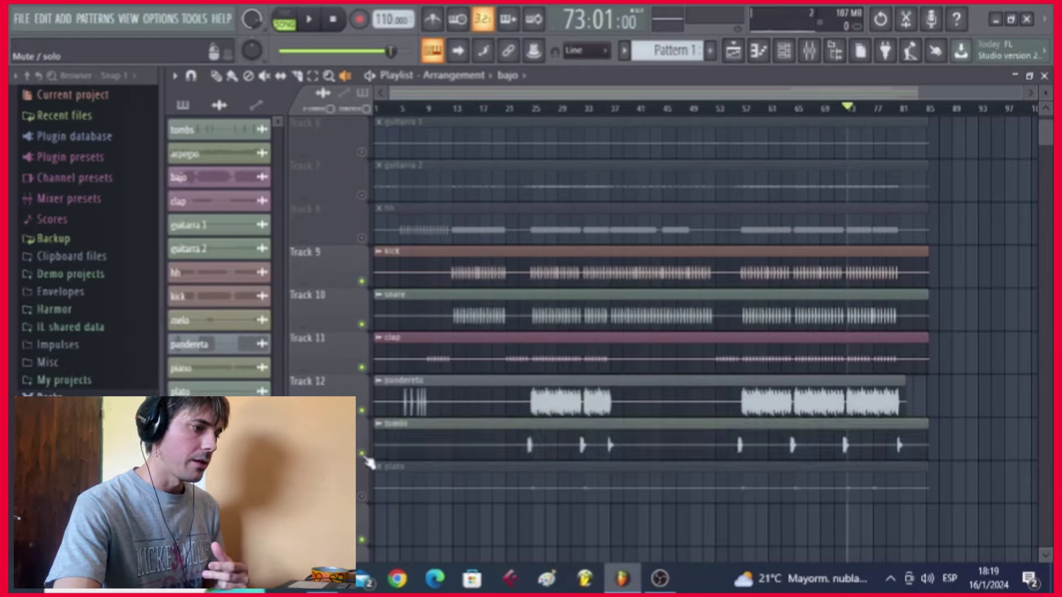
pyautogui.click(362, 497)
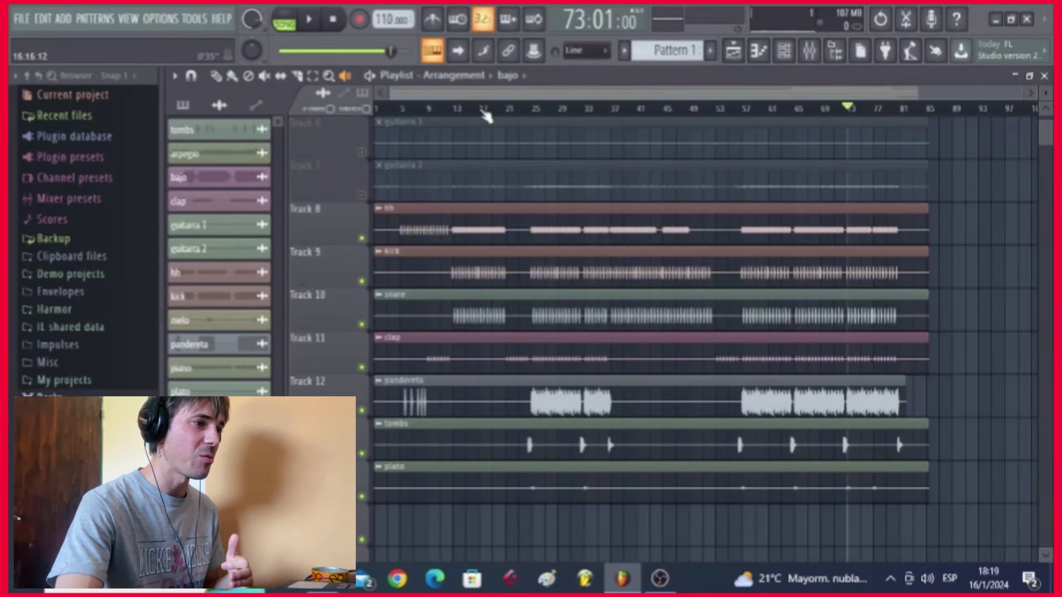
# - Audition the hh, kick and snare clips one at a time from about bar 13
pyautogui.scroll(5, 484, 113)
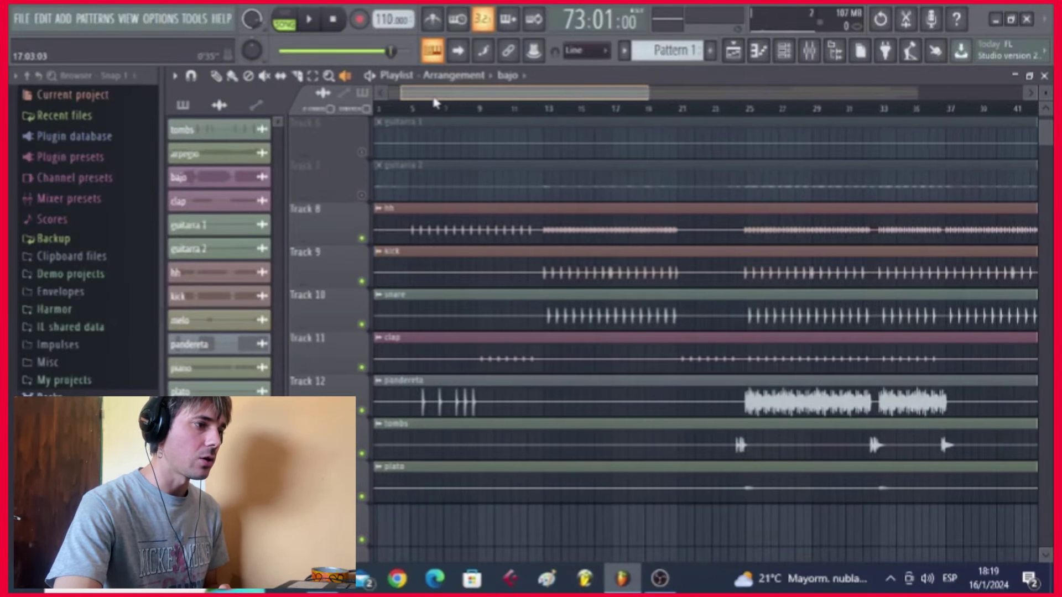
pyautogui.moveTo(433, 100); pyautogui.dragTo(425, 99)
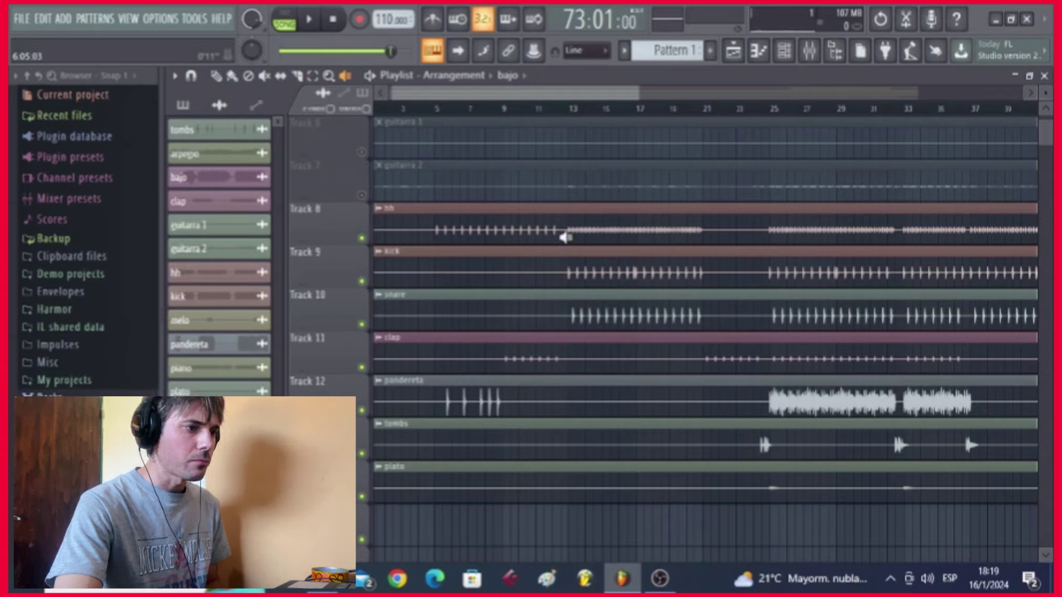
pyautogui.click(565, 238)
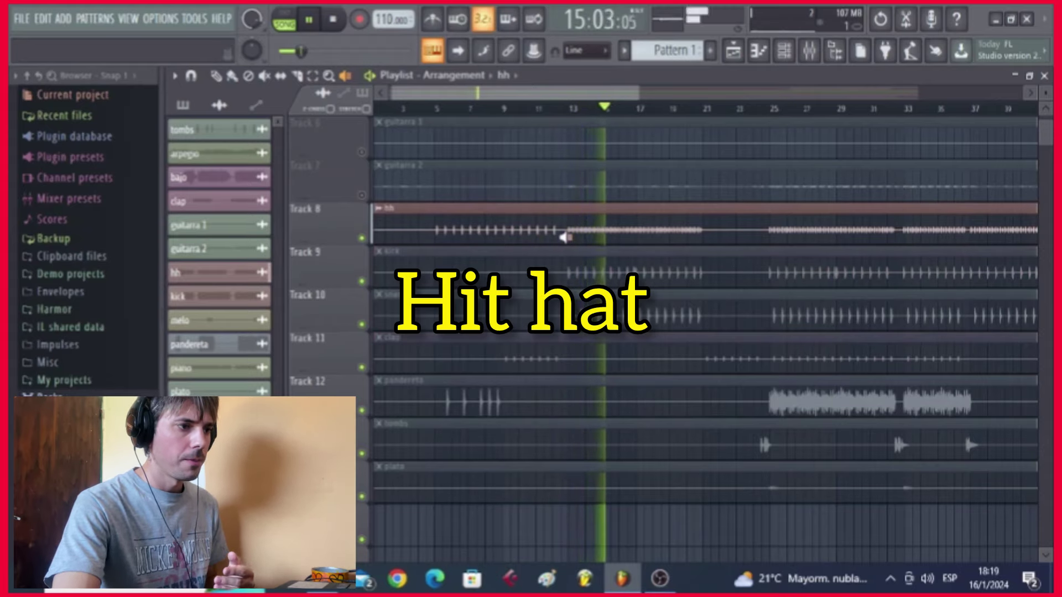
pyautogui.click(568, 281)
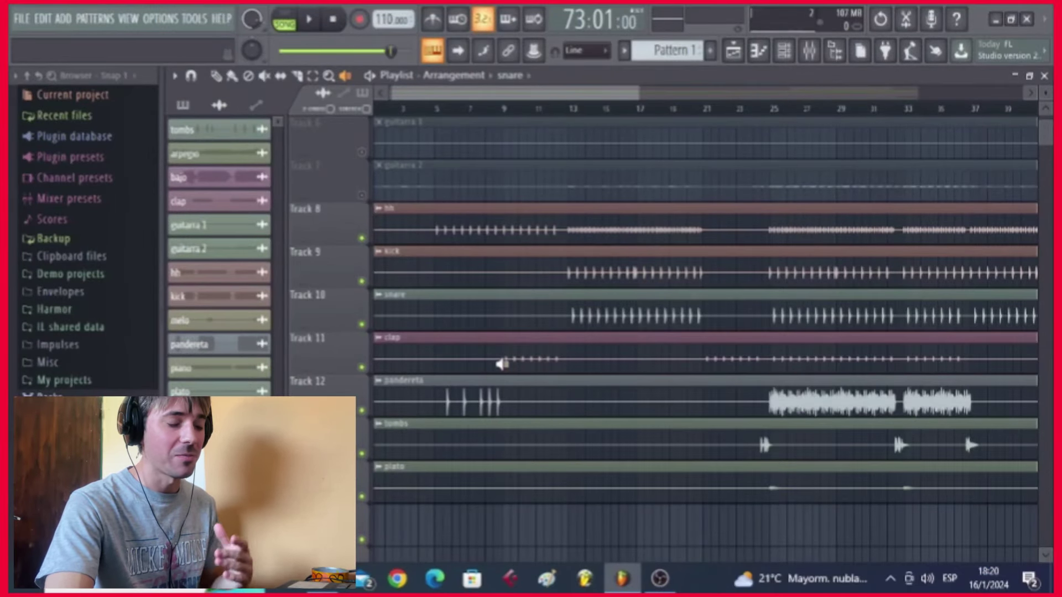
# - Audition the clap clip from bar 9, and the pandereta clip from bar 5 and from just before bar 25
pyautogui.click(500, 363)
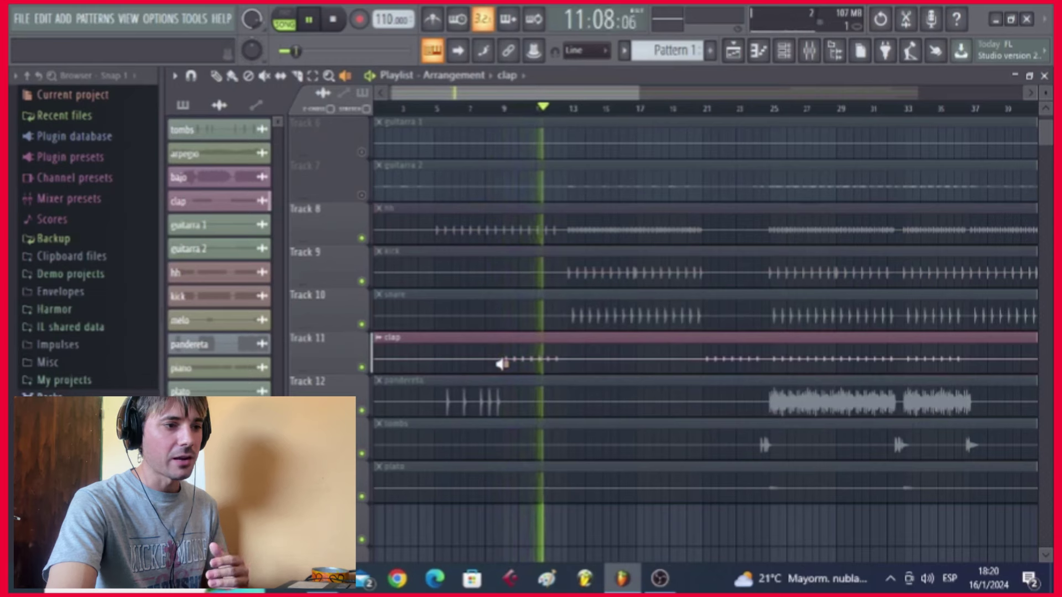
pyautogui.moveTo(501, 364); pyautogui.dragTo(567, 365)
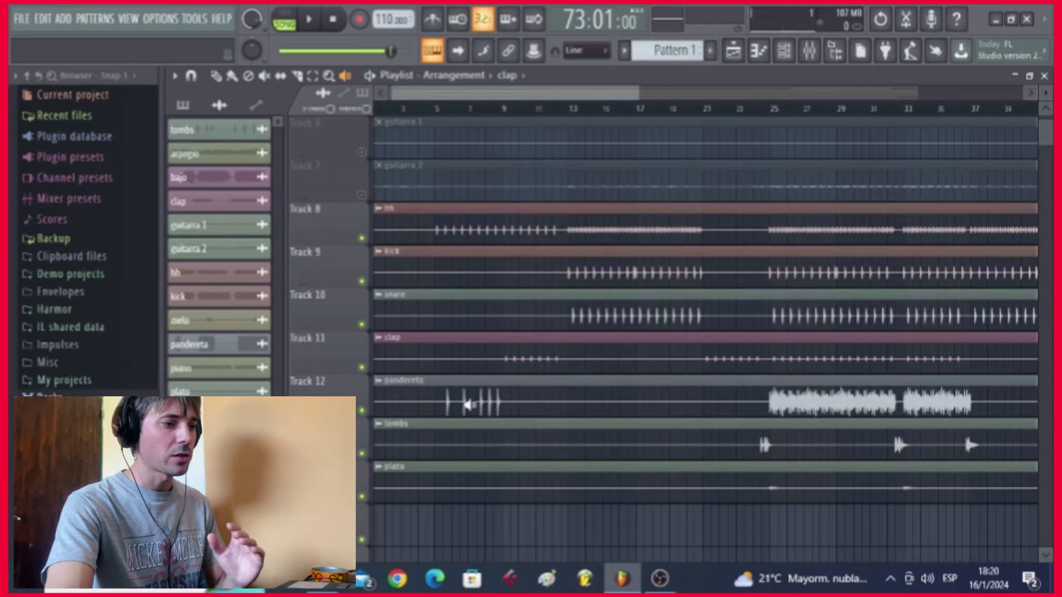
pyautogui.click(438, 414)
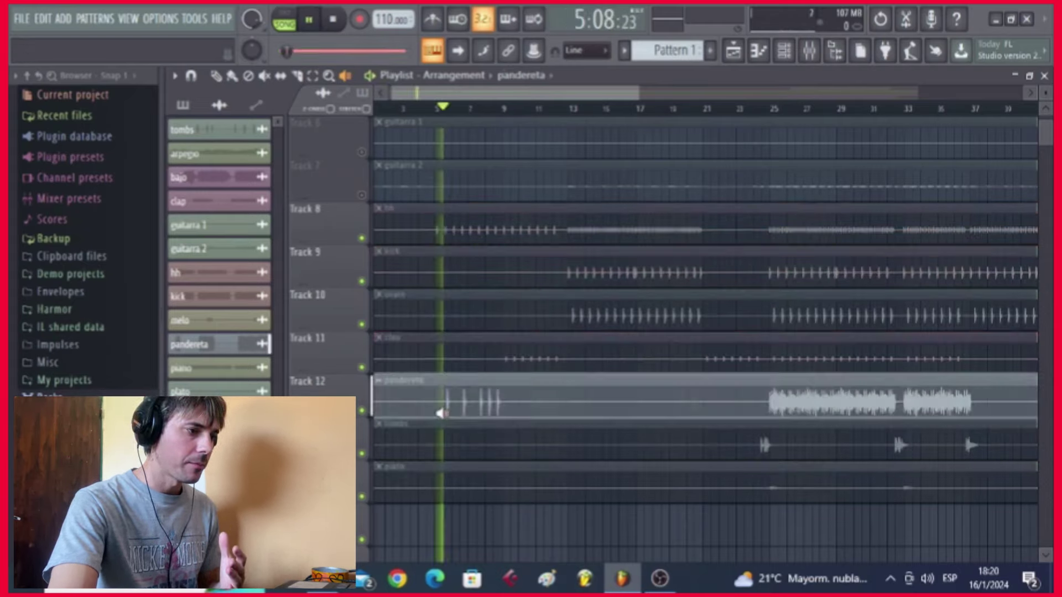
pyautogui.moveTo(441, 413); pyautogui.dragTo(443, 413)
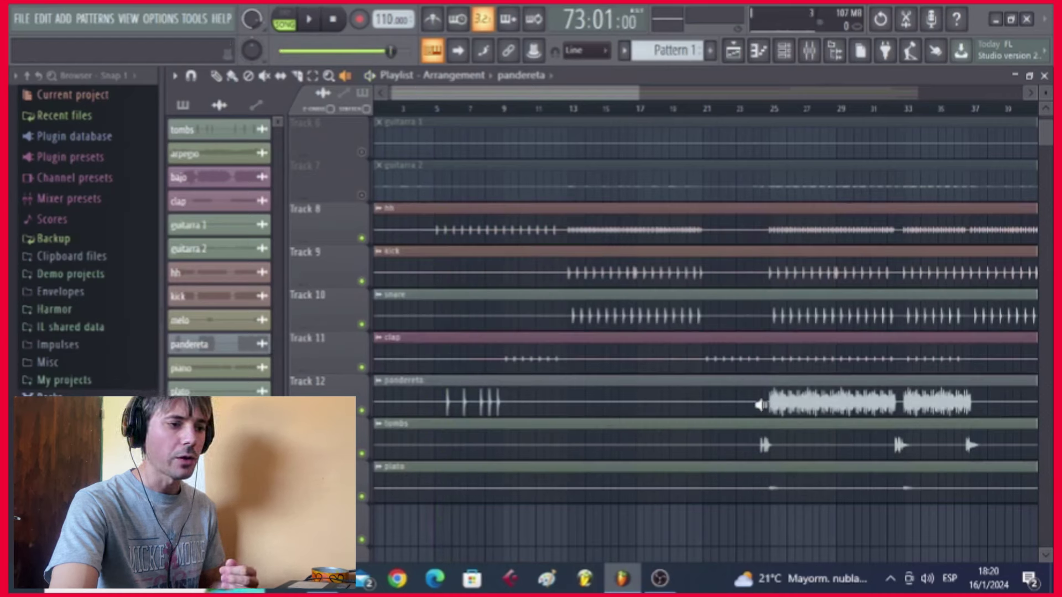
pyautogui.click(766, 410)
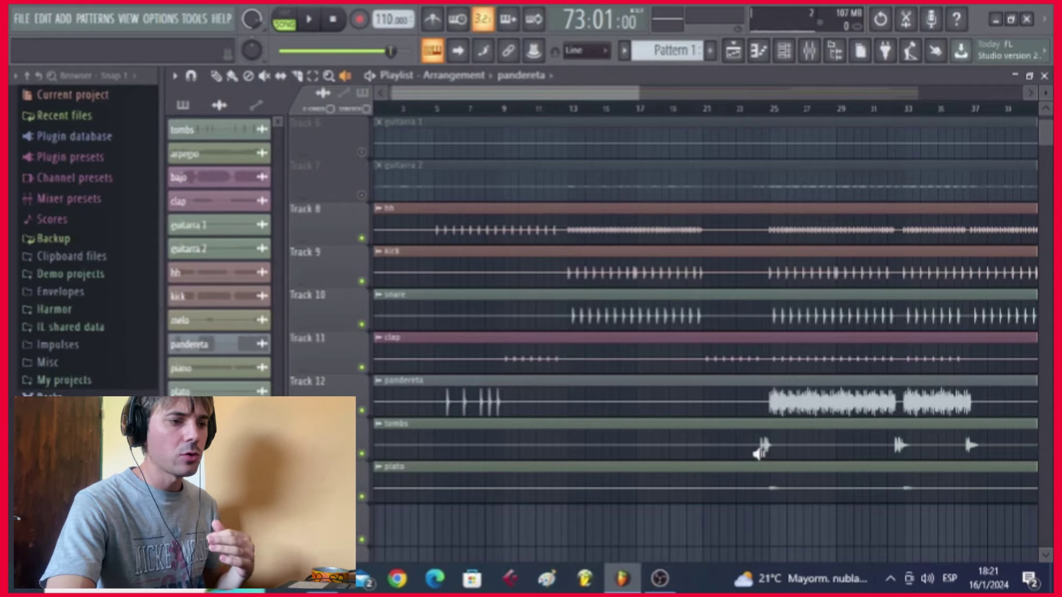
# - Audition the tombs fills just before bars 25 and 33, and the plato clip from just before bar 25
pyautogui.click(759, 450)
pyautogui.press('space')
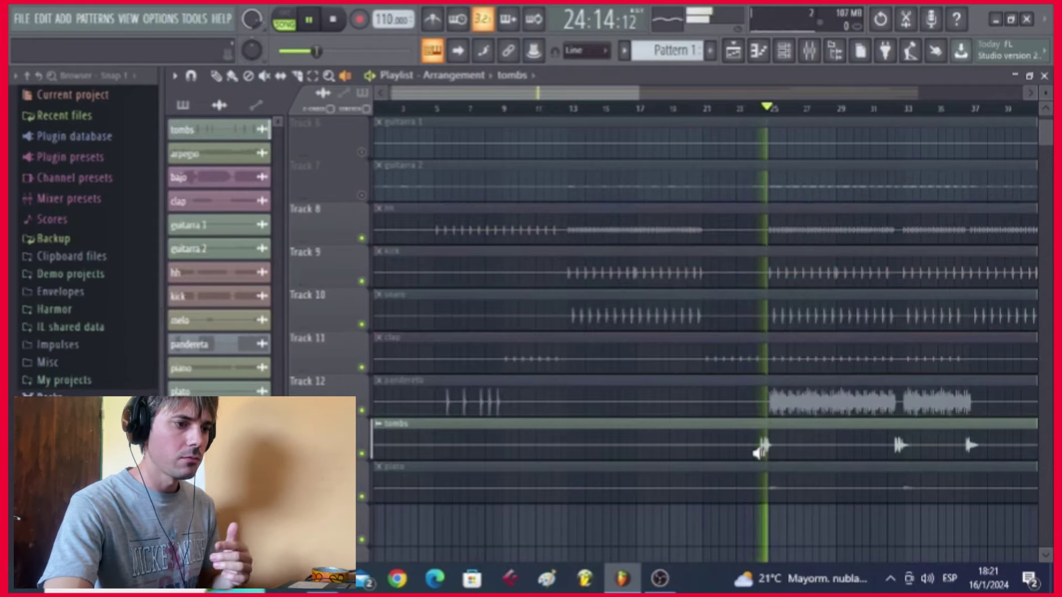
pyautogui.press('space')
pyautogui.click(883, 456)
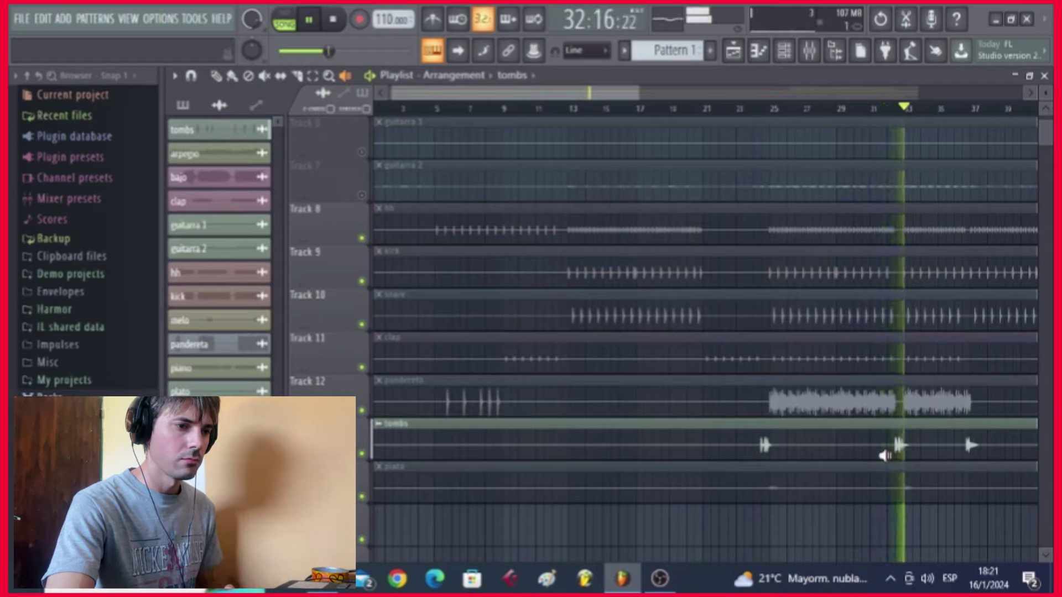
pyautogui.press('space')
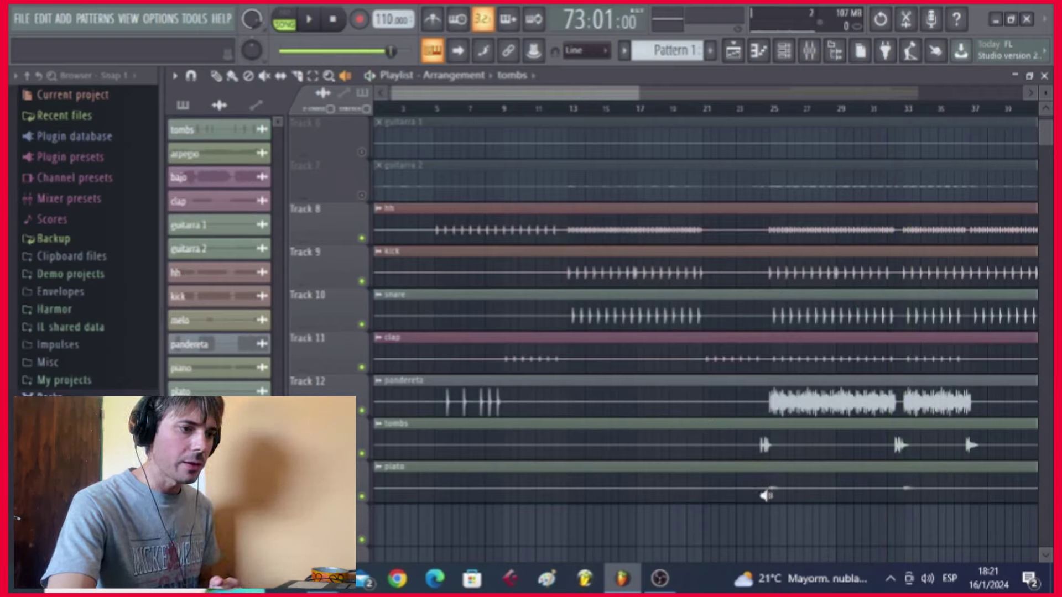
pyautogui.click(764, 495)
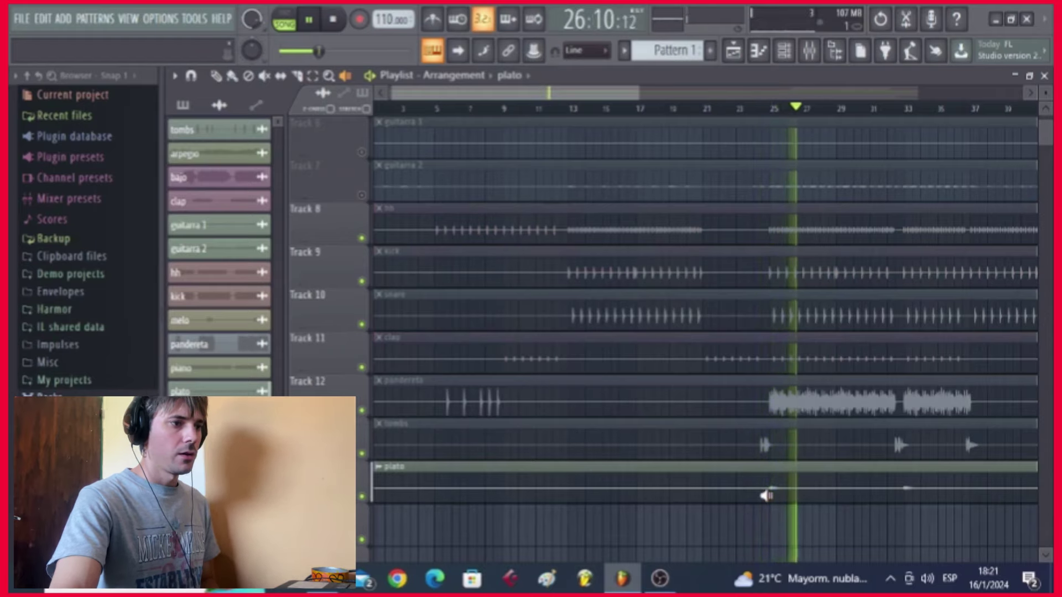
pyautogui.moveTo(766, 495); pyautogui.dragTo(766, 496)
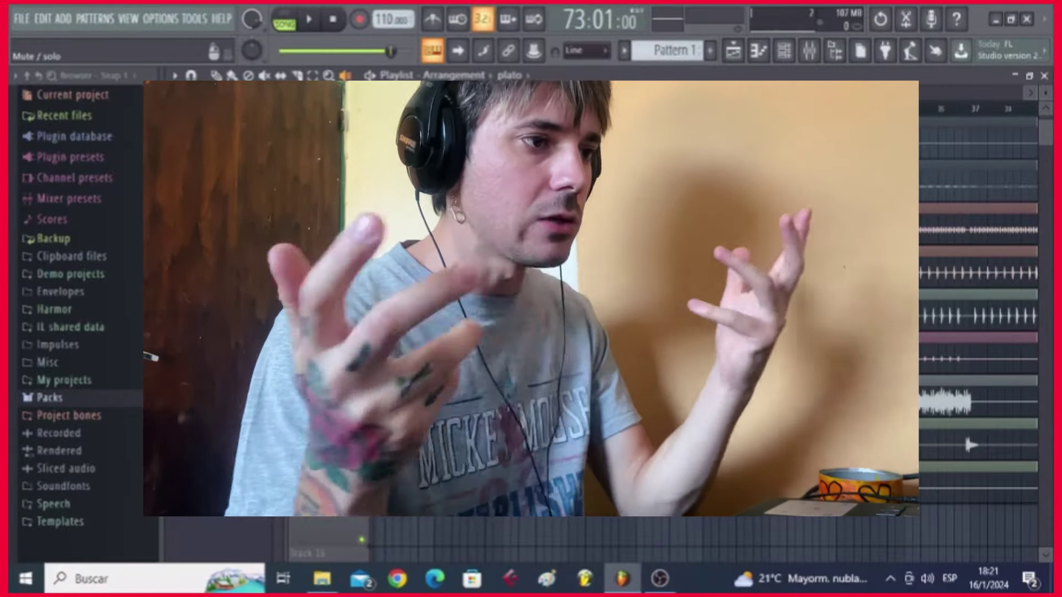
# - Mute the piano, melo and bajo tracks while keeping the percussion tracks from hh downward active
pyautogui.scroll(2, 588, 316)
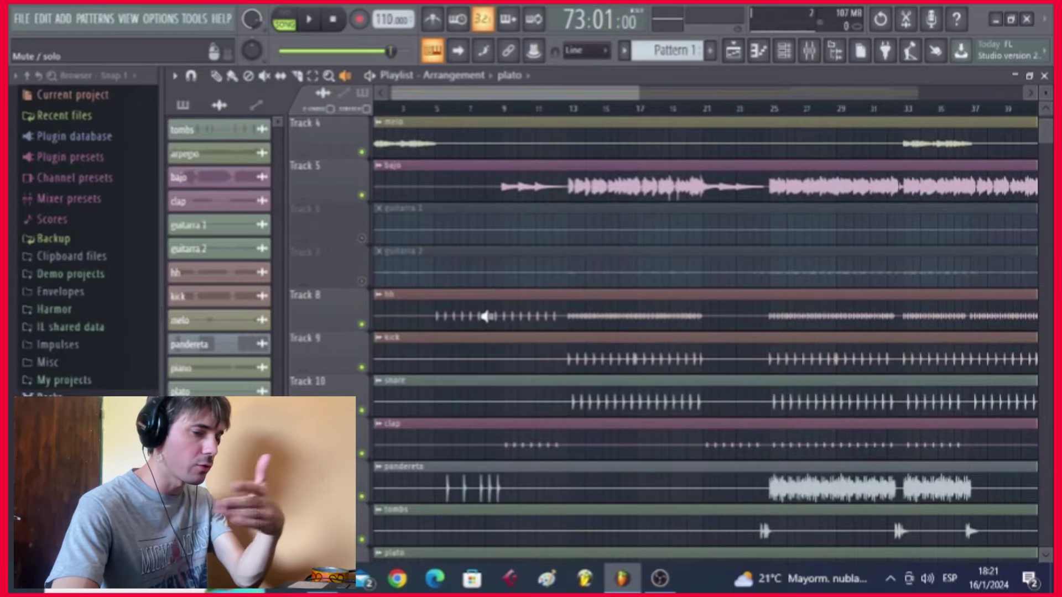
pyautogui.scroll(-2, 484, 315)
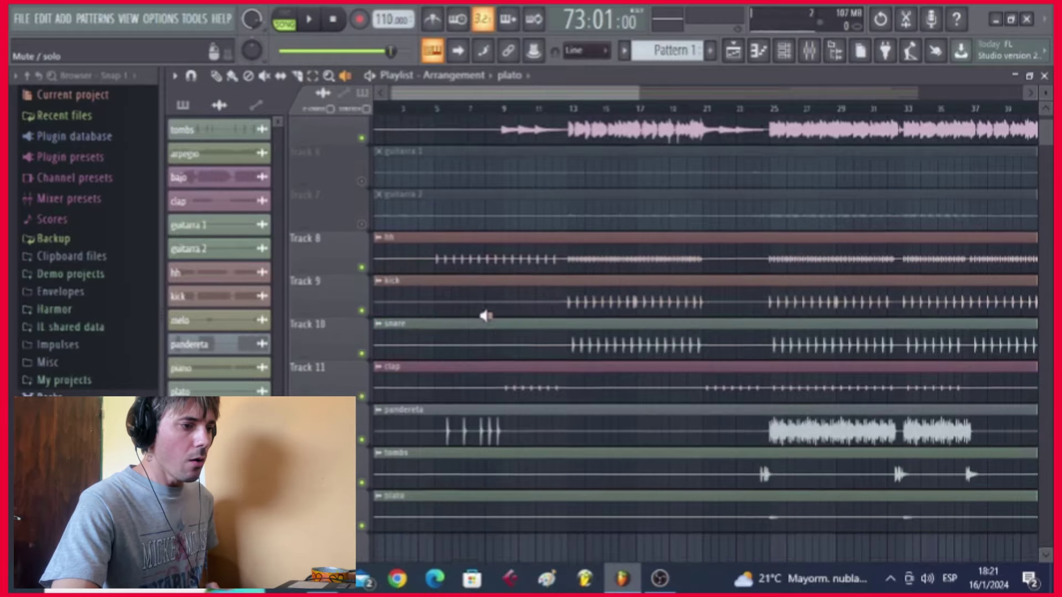
pyautogui.scroll(5, 467, 225)
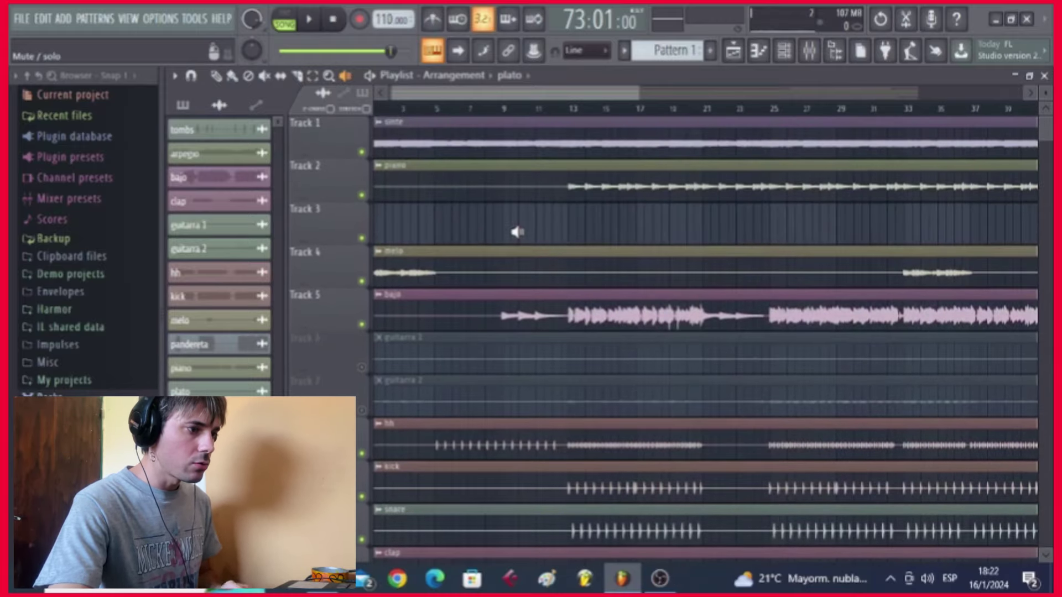
pyautogui.scroll(-5, 517, 232)
pyautogui.scroll(2, 708, 316)
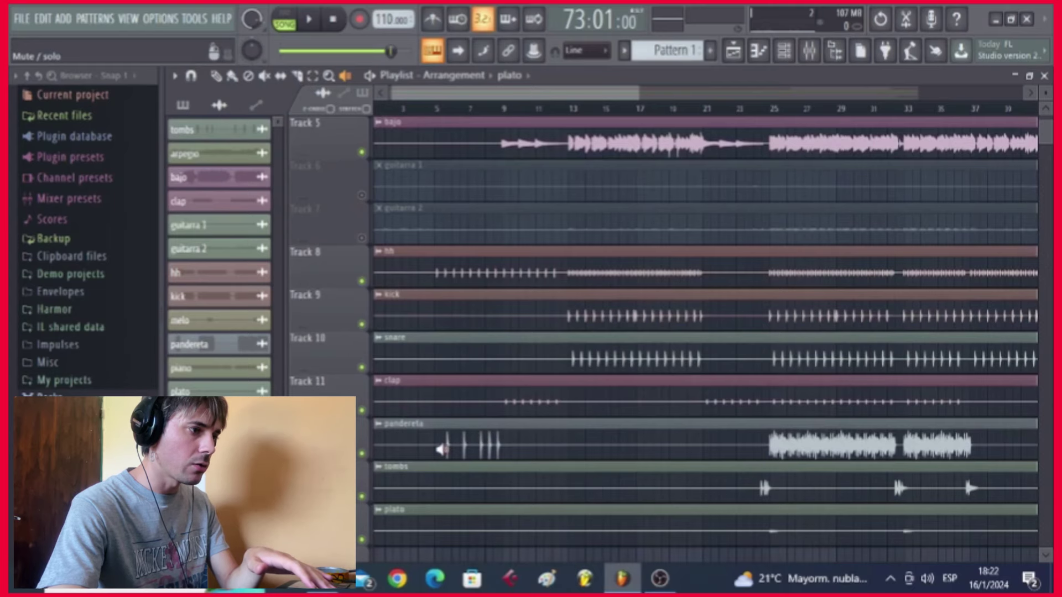
pyautogui.scroll(4, 367, 162)
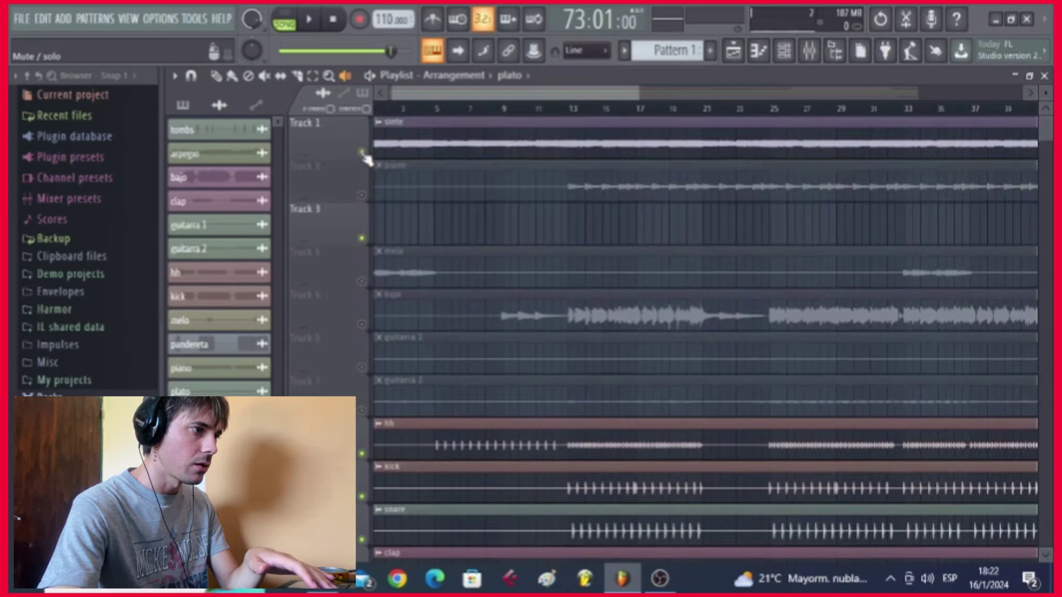
pyautogui.scroll(-4, 438, 271)
pyautogui.scroll(-2, 462, 281)
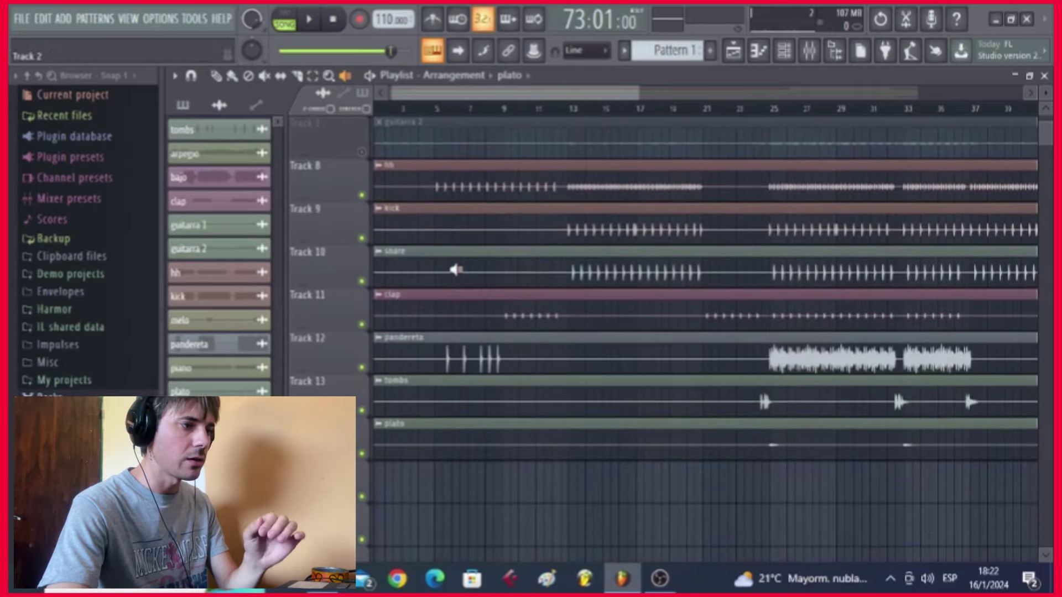